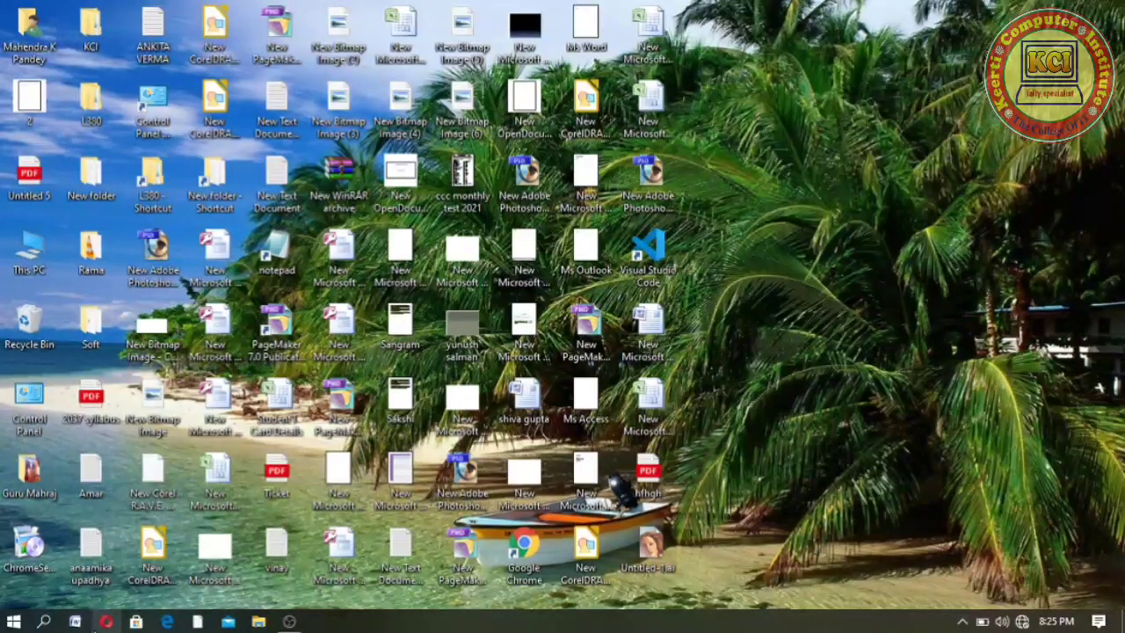
# Step: Launch WordPad from the Windows Accessories group of the installed programs
pyautogui.click(14, 621)
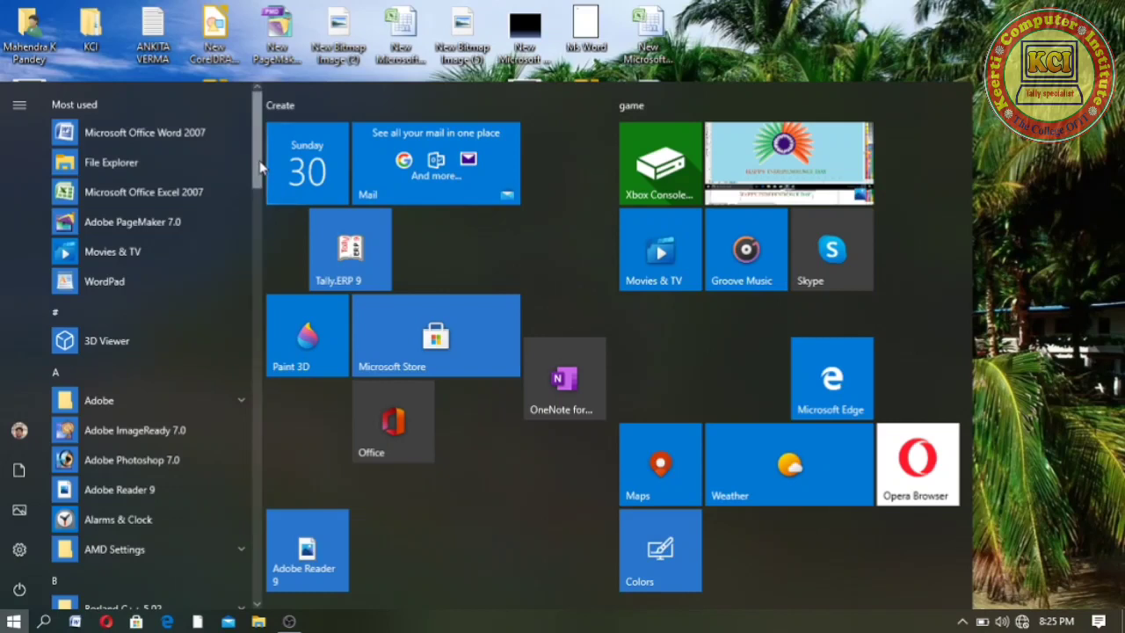
pyautogui.scroll(-10, 246, 367)
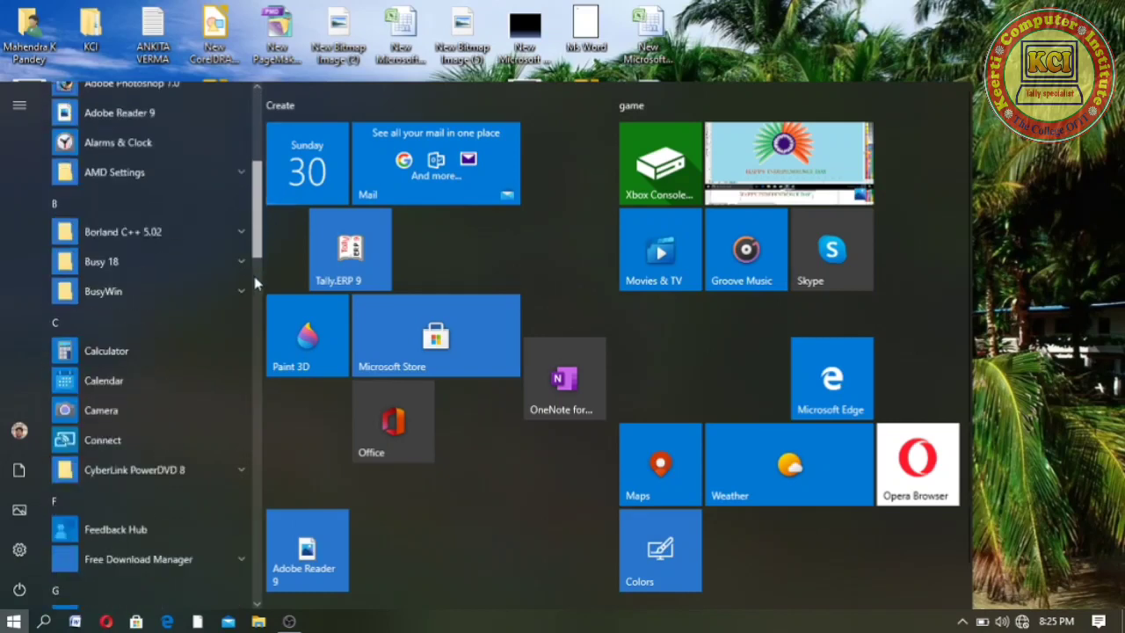
pyautogui.scroll(-15, 246, 366)
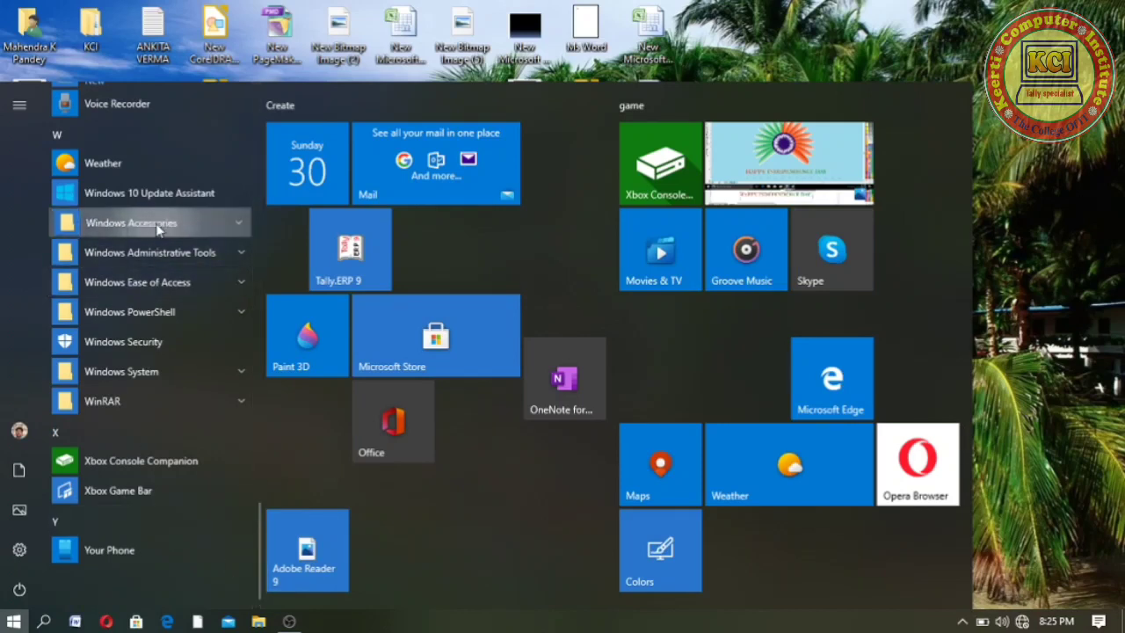
pyautogui.click(157, 228)
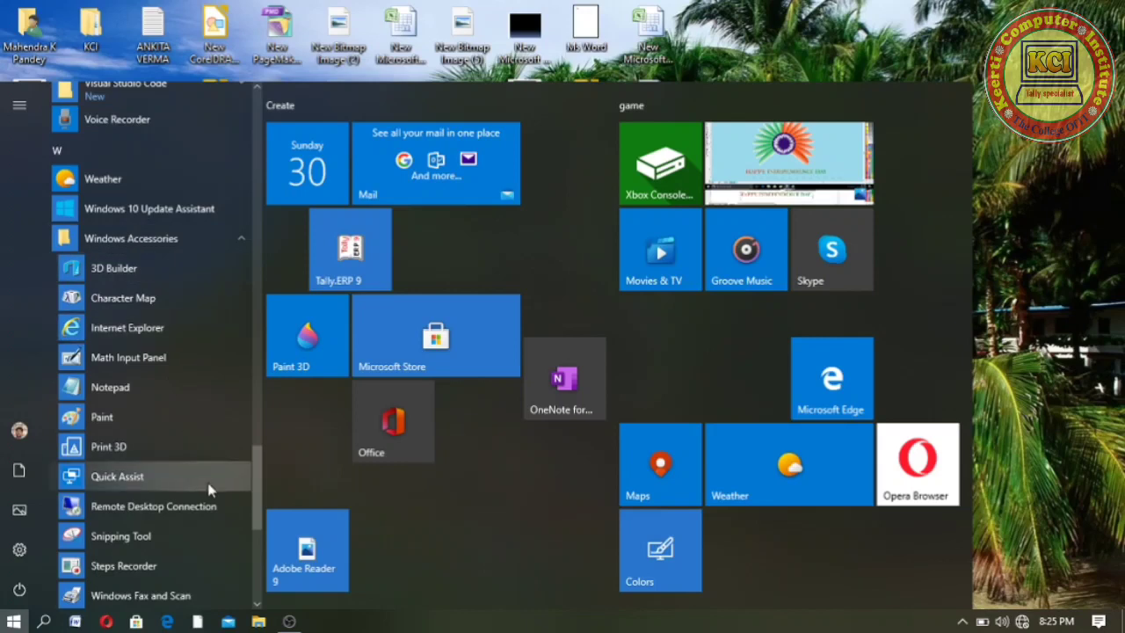
pyautogui.scroll(-2, 257, 499)
pyautogui.scroll(-4, 258, 499)
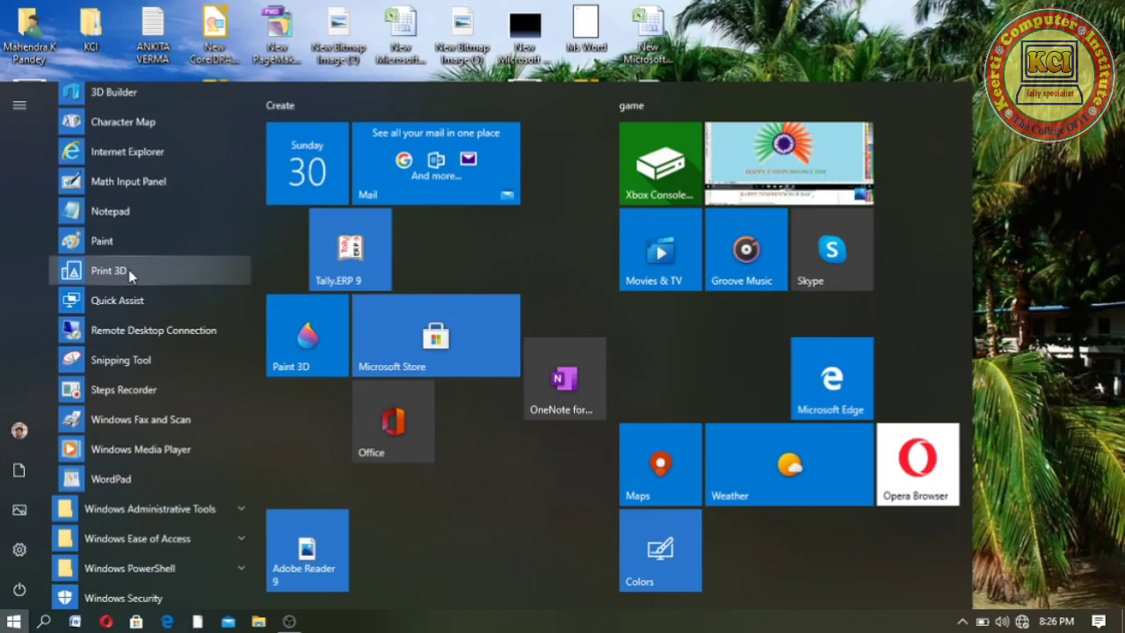
pyautogui.click(129, 479)
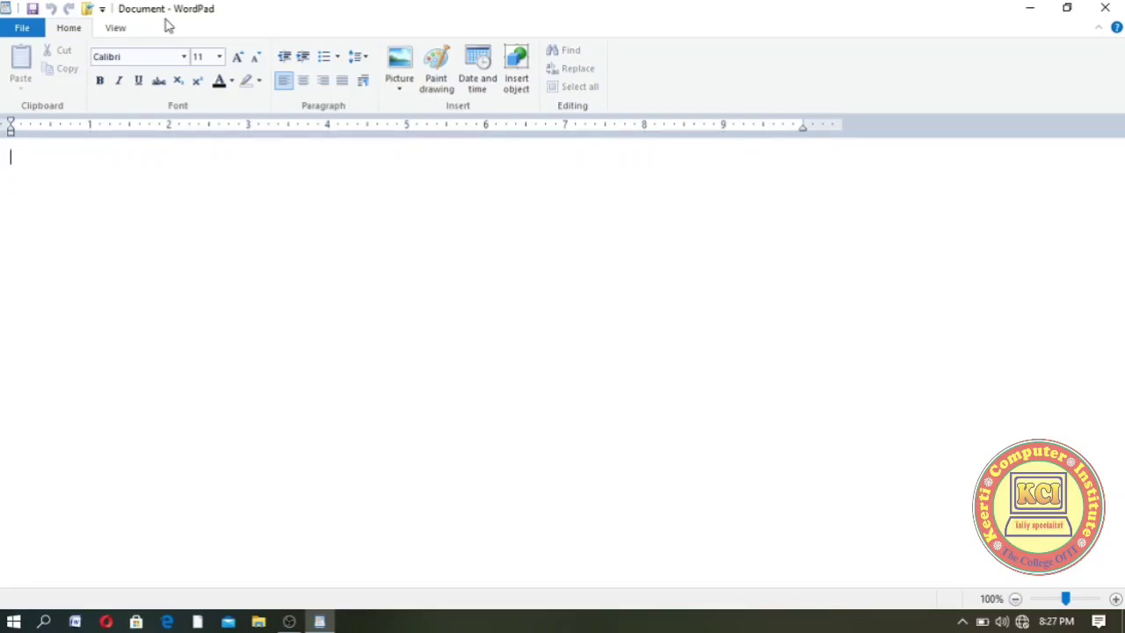
# Step: Write ".rtf Rich Text Document" at font size 36 and add "Document" on a second line
pyautogui.write('.rtf')
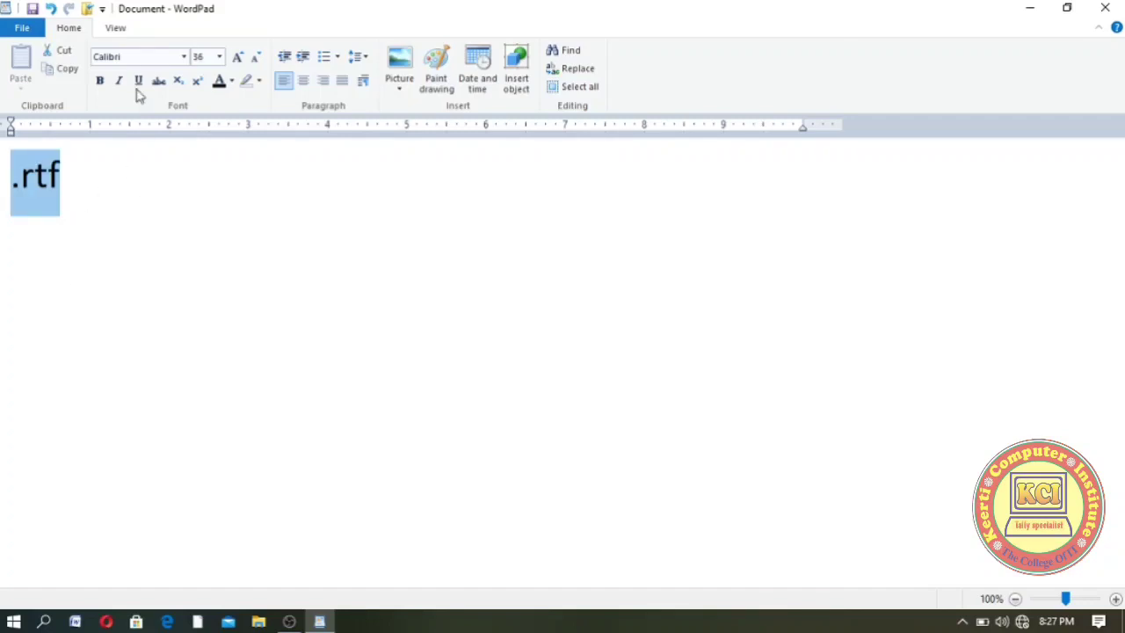
pyautogui.click(87, 184)
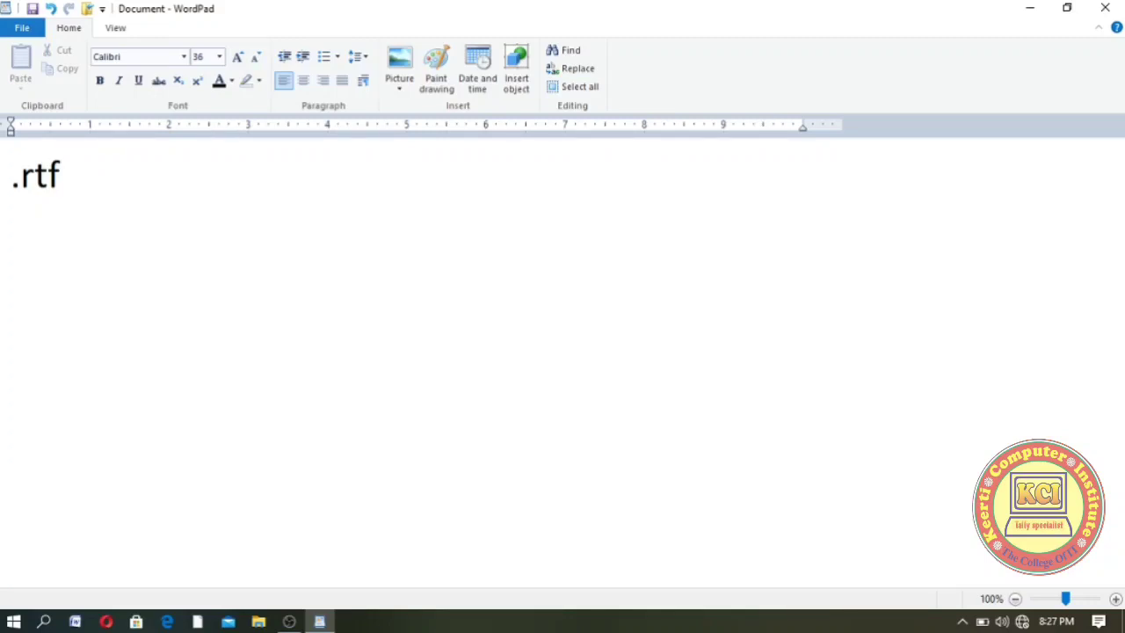
pyautogui.write('Rich Text Document')
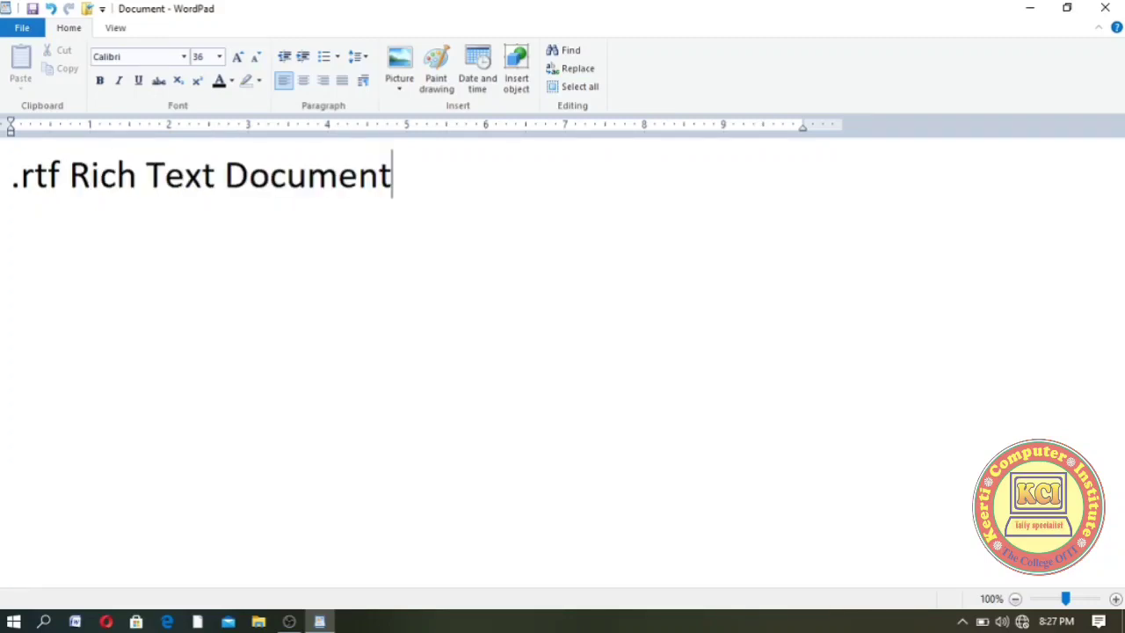
pyautogui.press('Return')
pyautogui.write('Document')
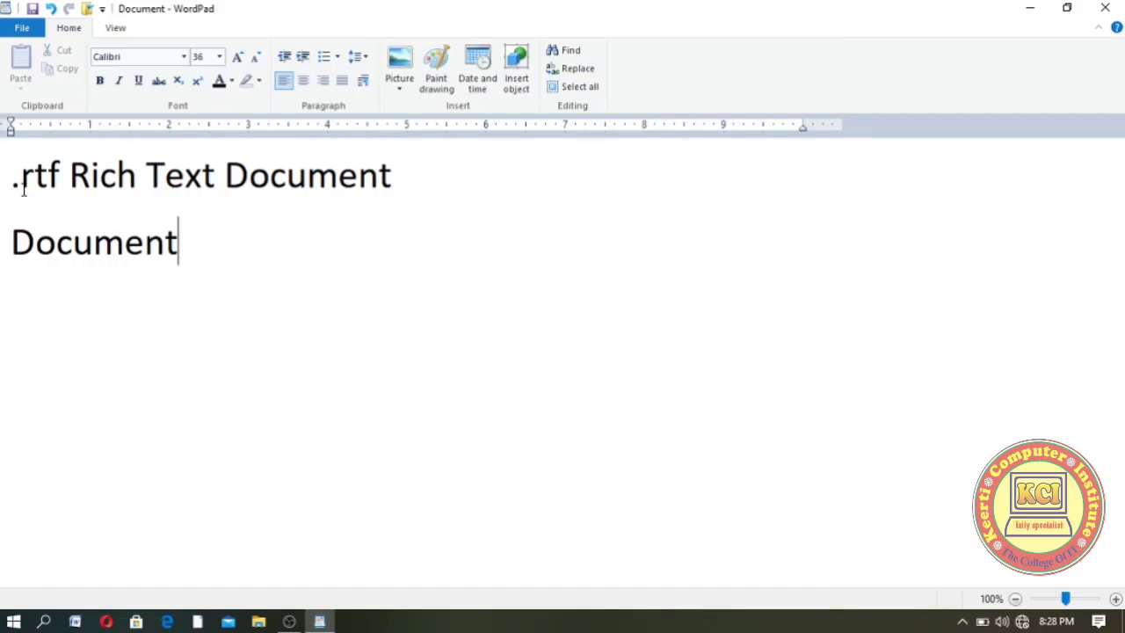
# Step: Delete both lines of text so that the document is blank
pyautogui.doubleClick(201, 256)
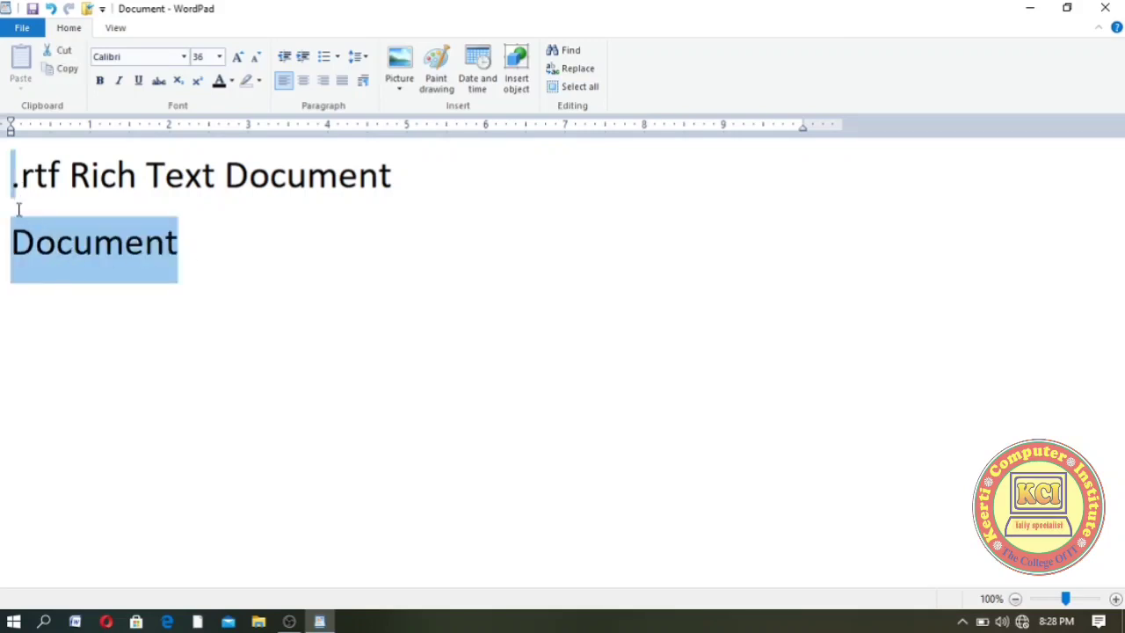
pyautogui.keyDown('shift'); pyautogui.click(11, 181); pyautogui.keyUp('shift')
pyautogui.press('Delete')
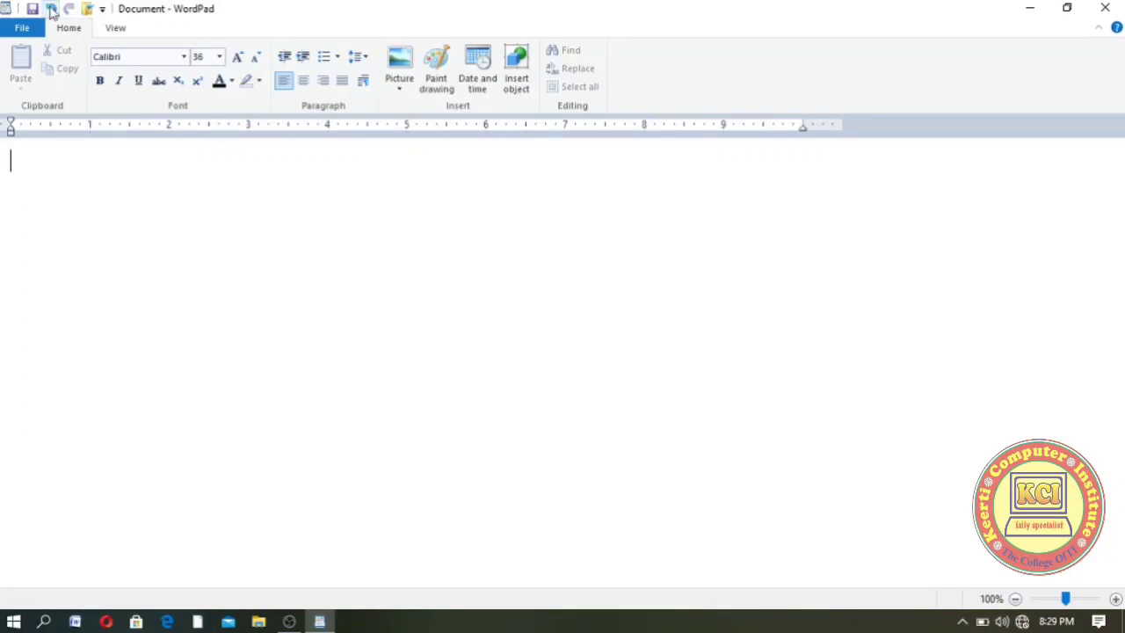
# Step: Examine the WordPad window's control options, such as Restore, Minimize and Close, without choosing any
pyautogui.click(7, 12)
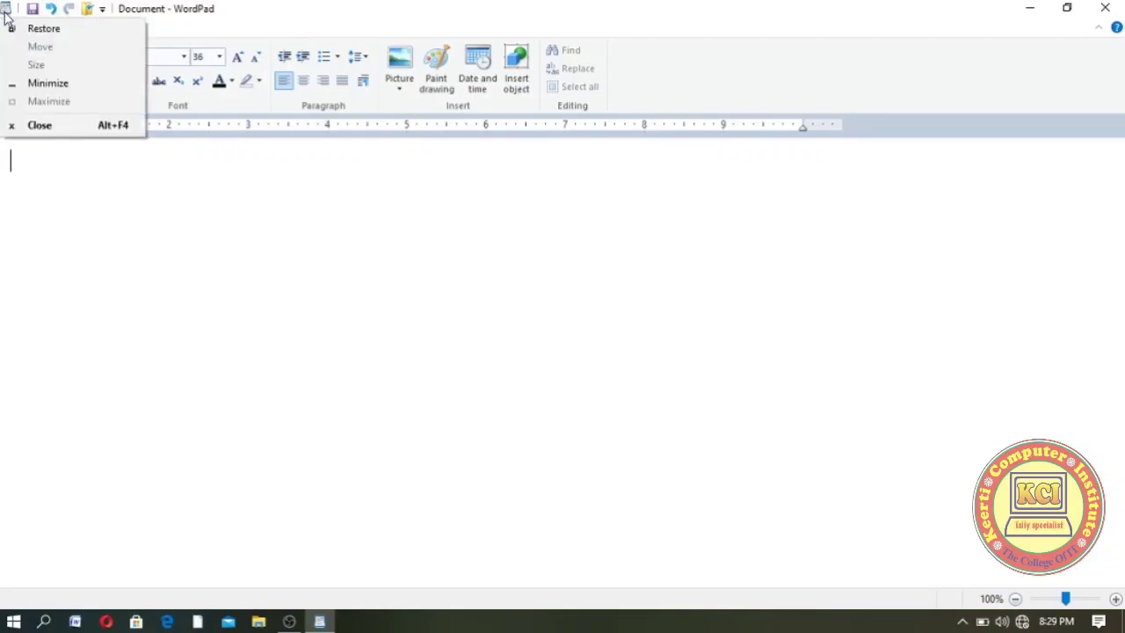
pyautogui.click(370, 13)
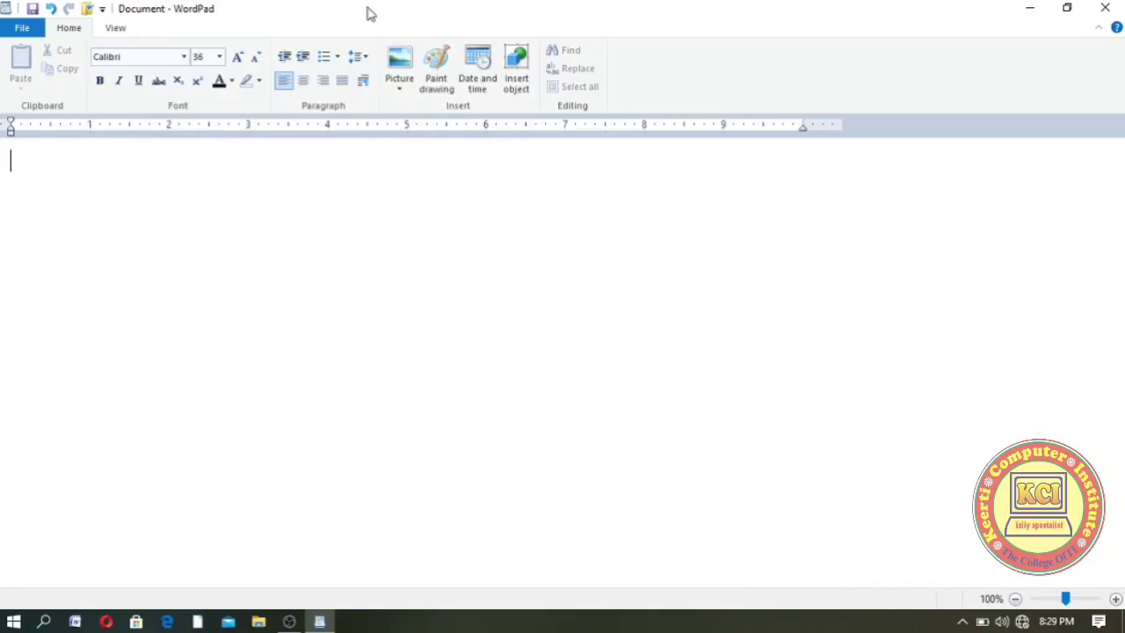
pyautogui.click(7, 10)
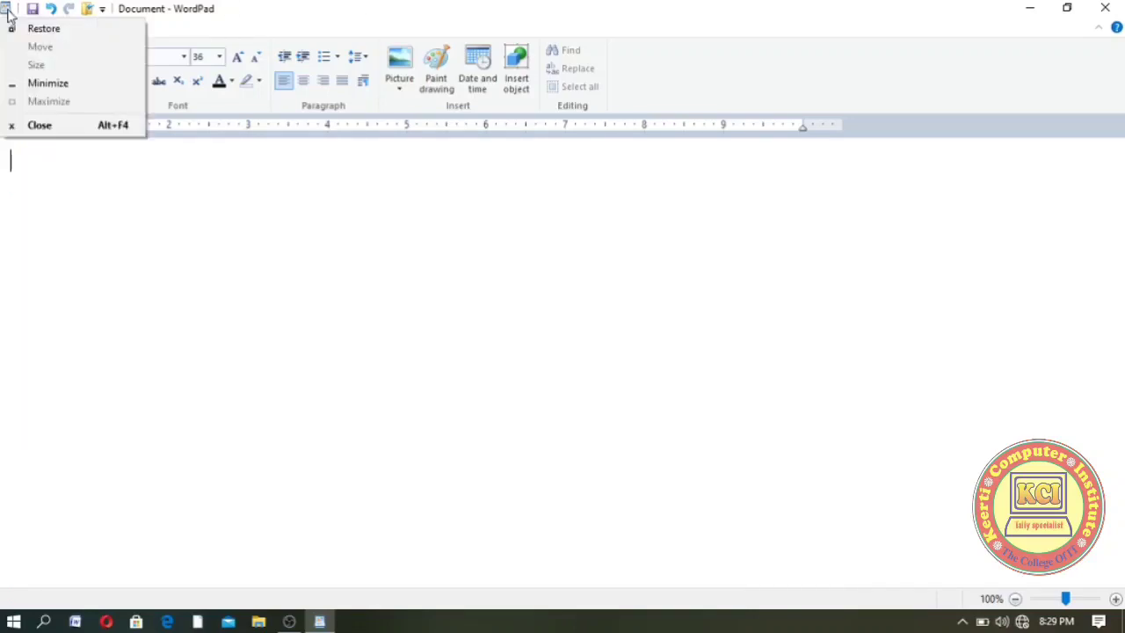
pyautogui.click(733, 9)
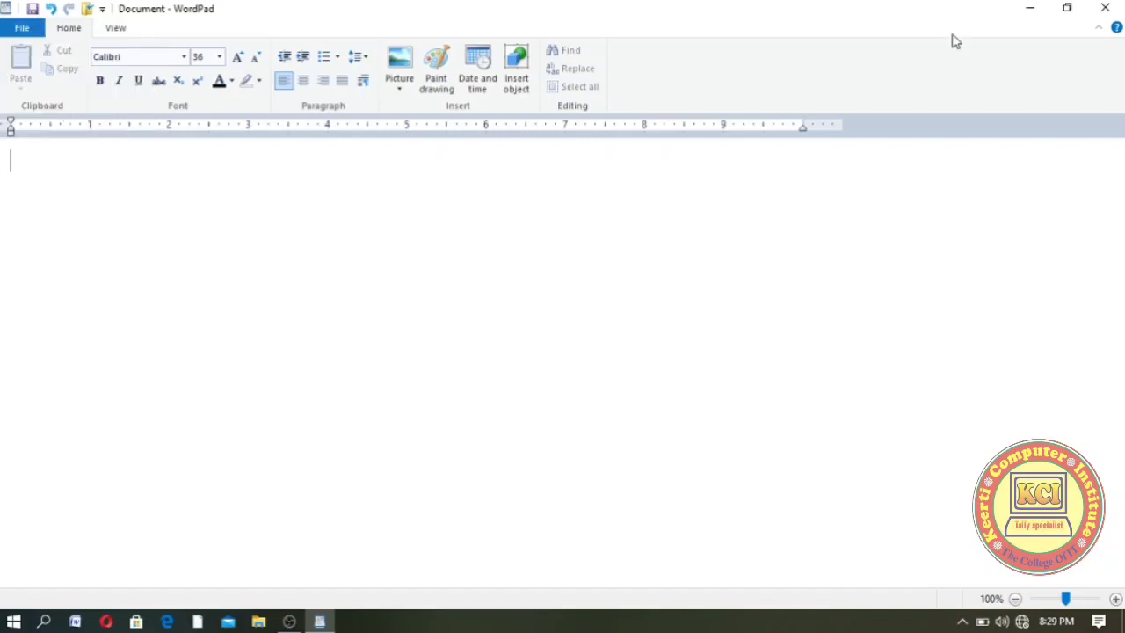
# Step: Restore the WordPad window to a smaller size, move it to the middle of the desktop and maximize it again
pyautogui.click(1067, 7)
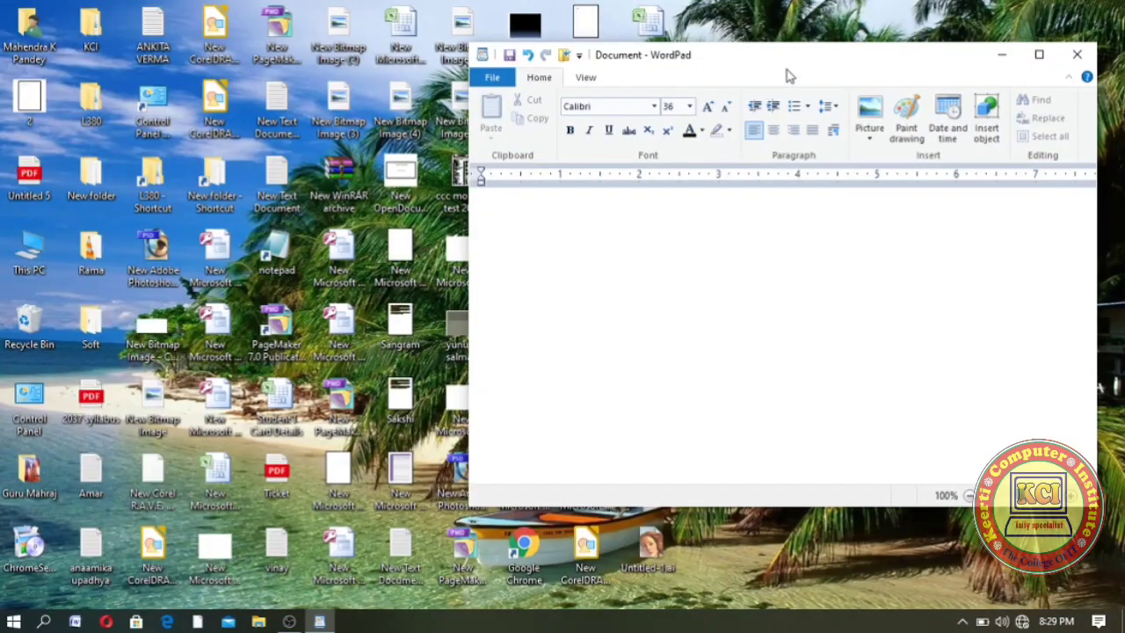
pyautogui.moveTo(794, 64); pyautogui.dragTo(560, 99)
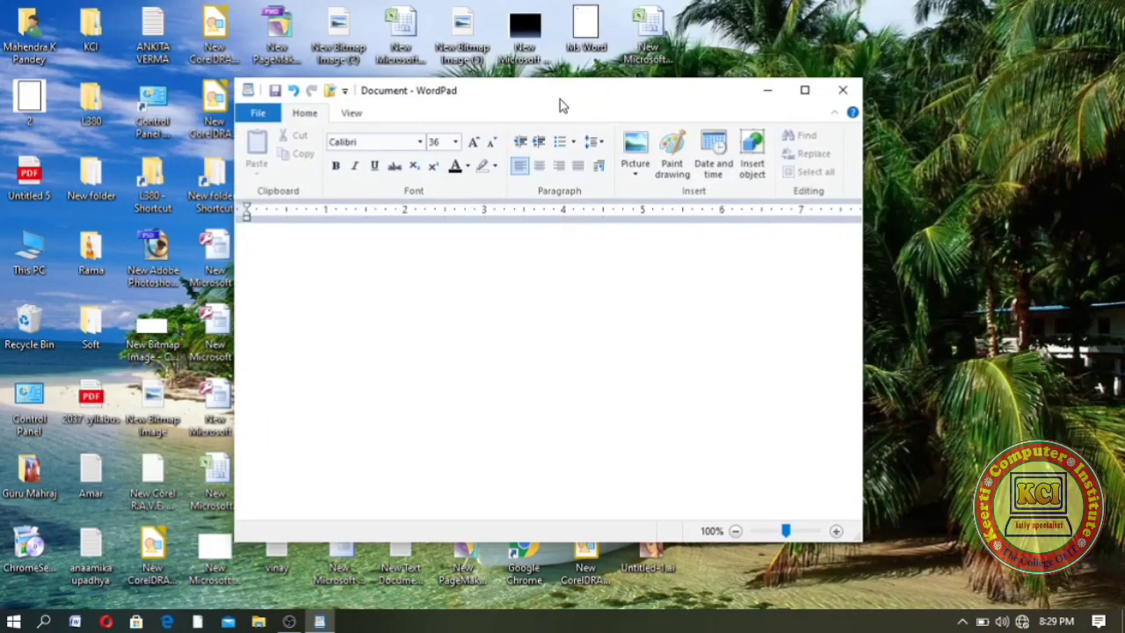
pyautogui.click(805, 89)
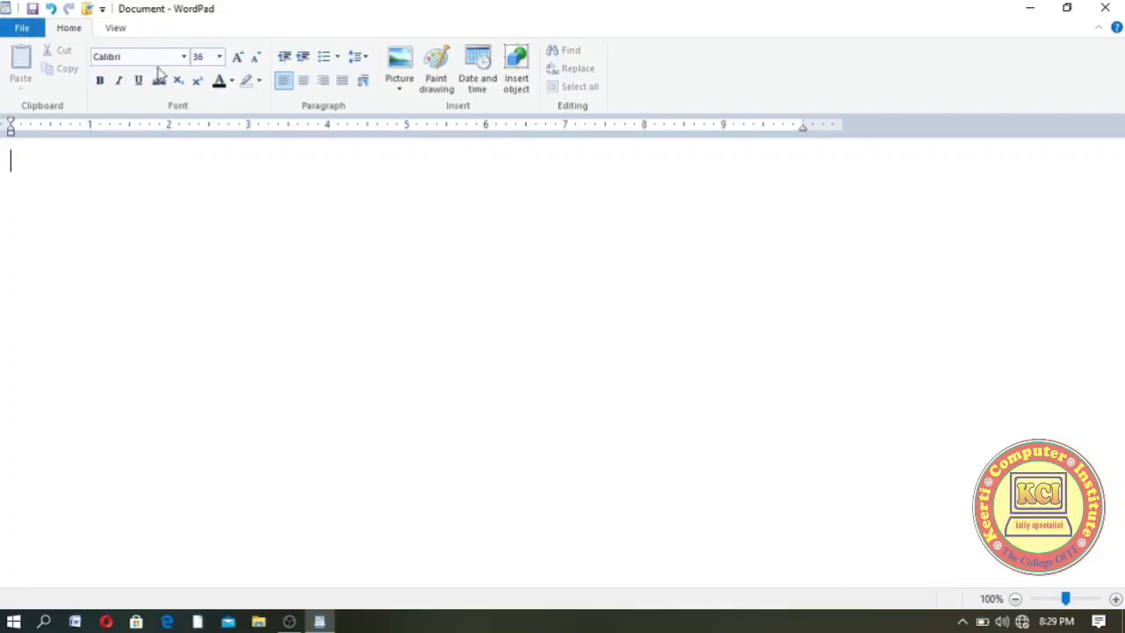
# Step: Look through the File commands and the View commands, and return to the Home commands
pyautogui.click(20, 35)
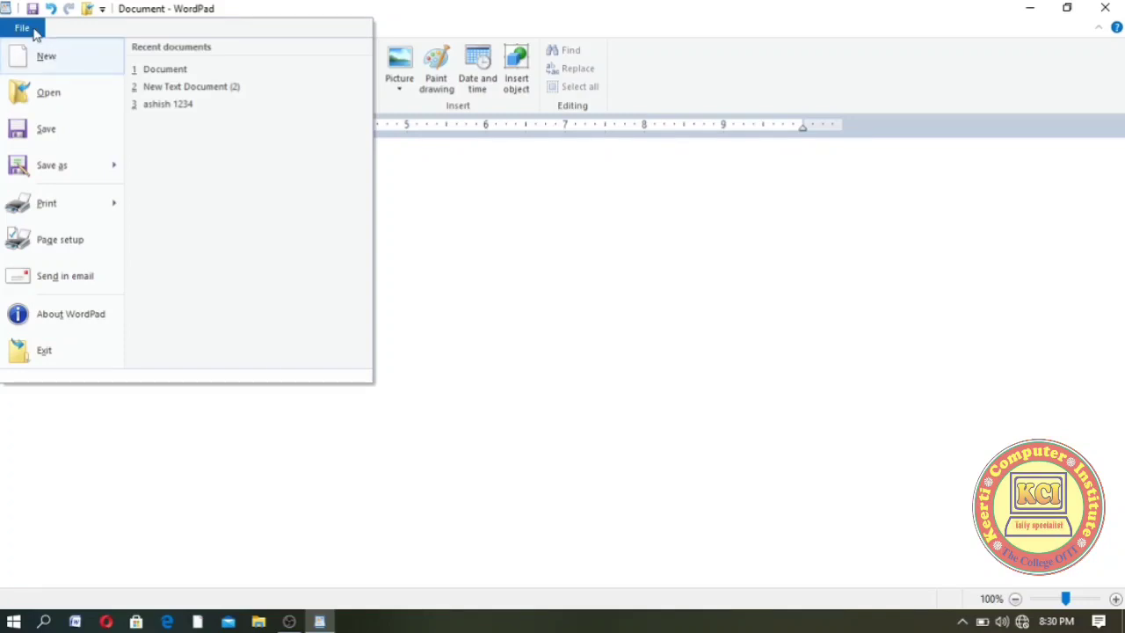
pyautogui.click(438, 39)
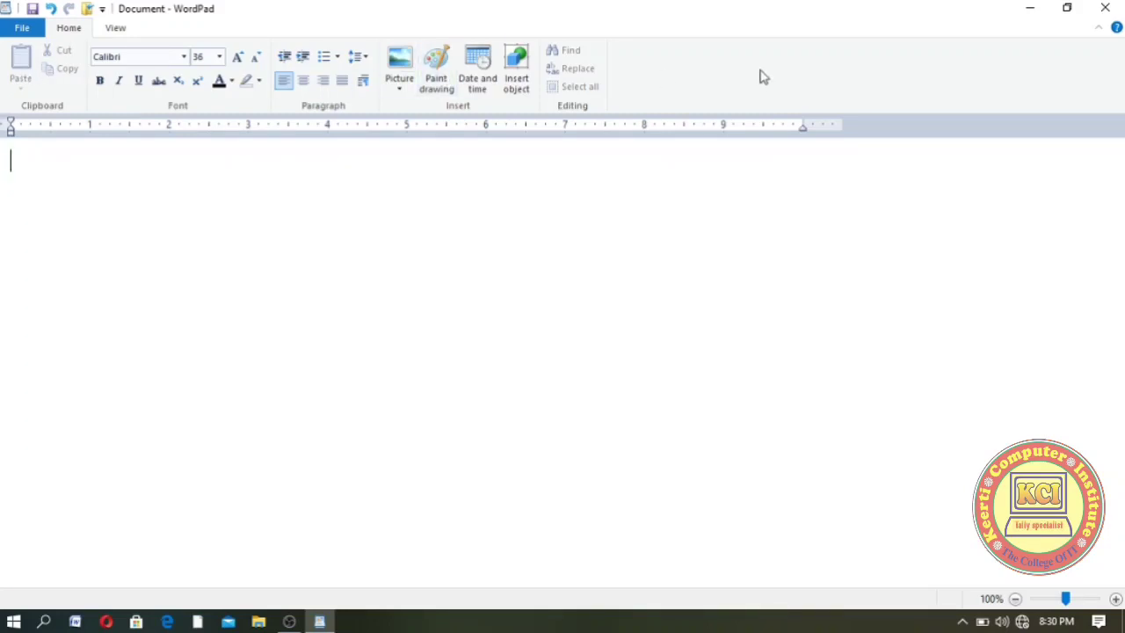
pyautogui.click(113, 29)
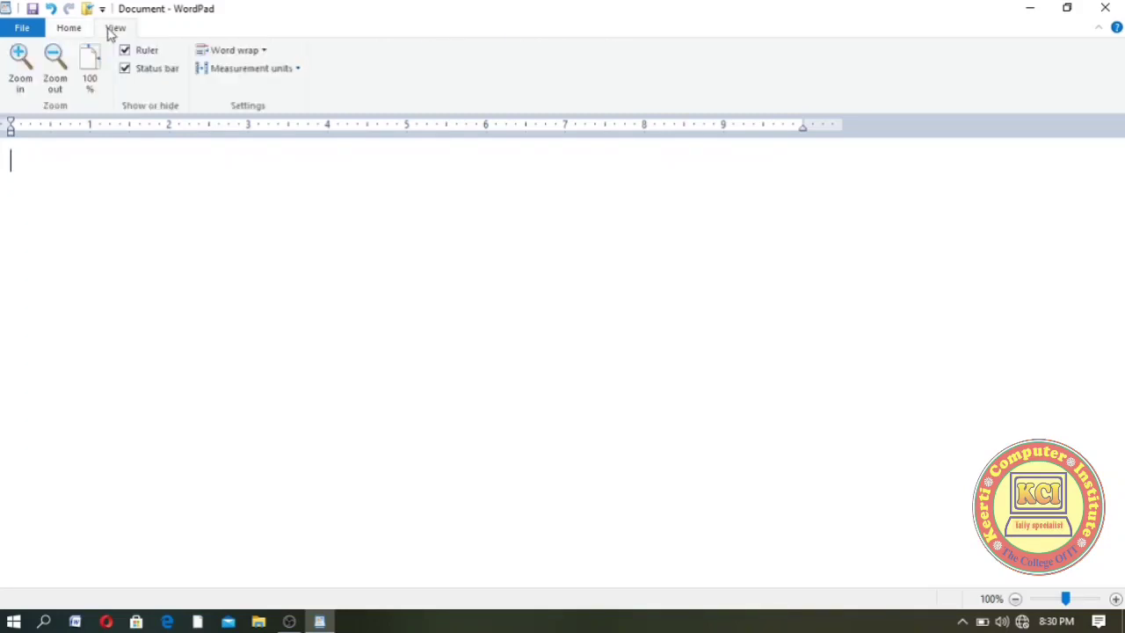
pyautogui.click(73, 29)
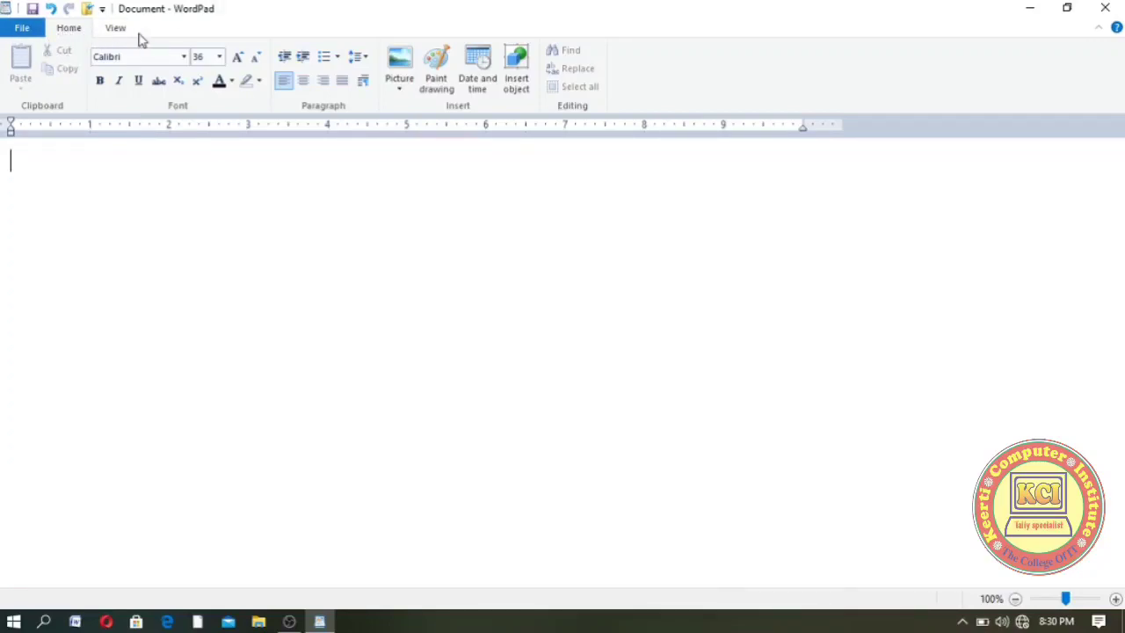
# Step: Show the Quick Access Toolbar below the ribbon and display the View commands
pyautogui.rightClick(271, 35)
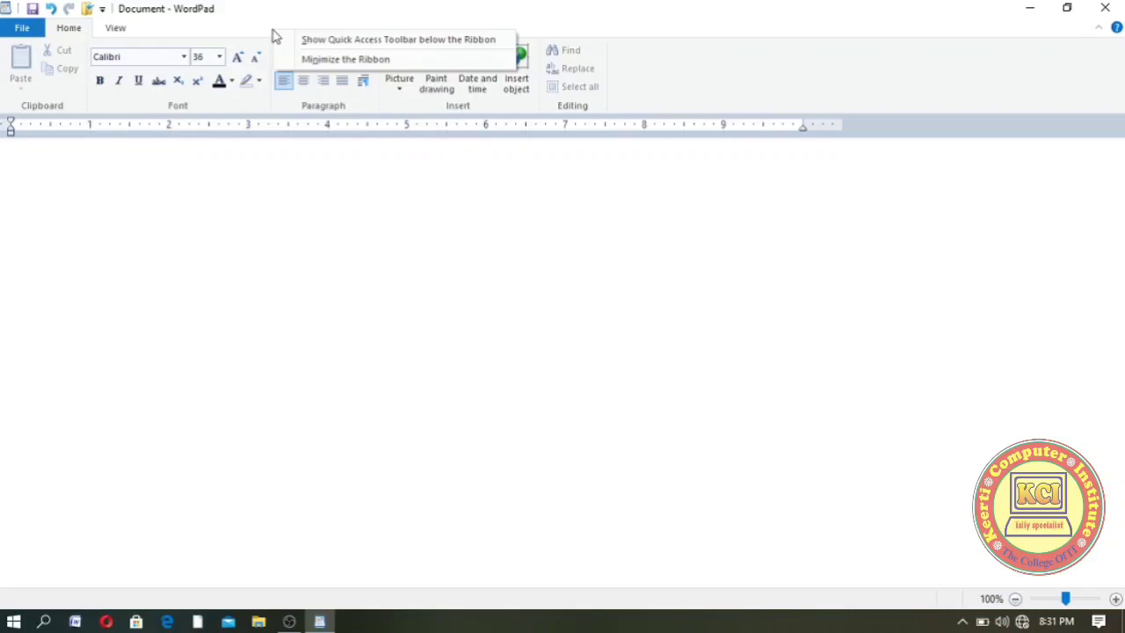
pyautogui.click(332, 46)
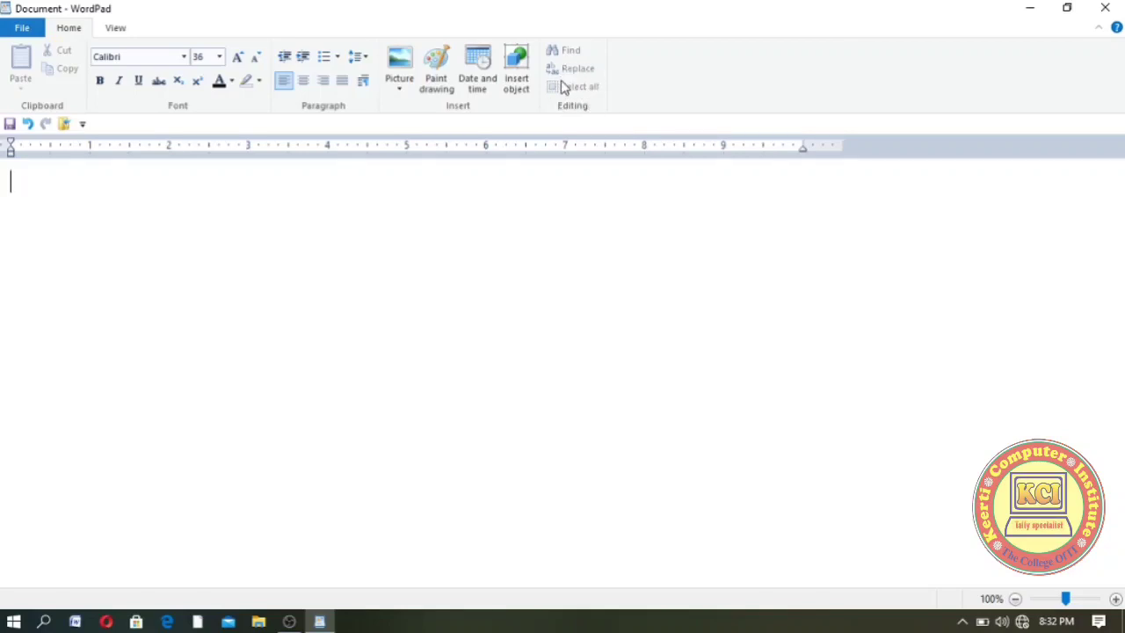
pyautogui.click(124, 35)
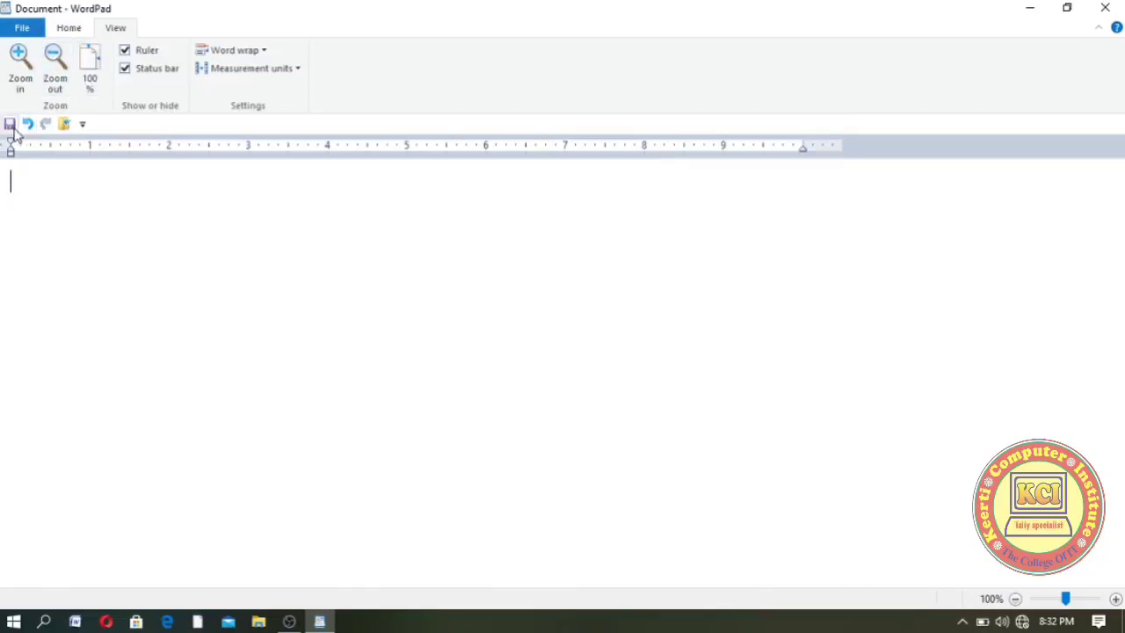
# Step: Minimize the ribbon through the Quick Access Toolbar's customization options and expand it again
pyautogui.click(83, 125)
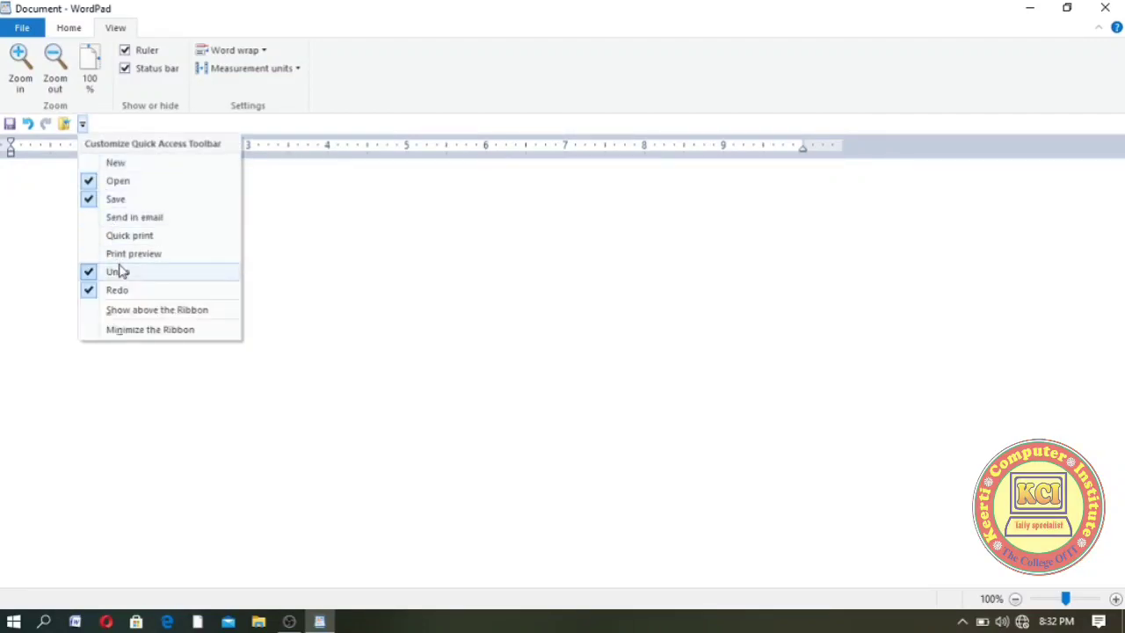
pyautogui.click(170, 331)
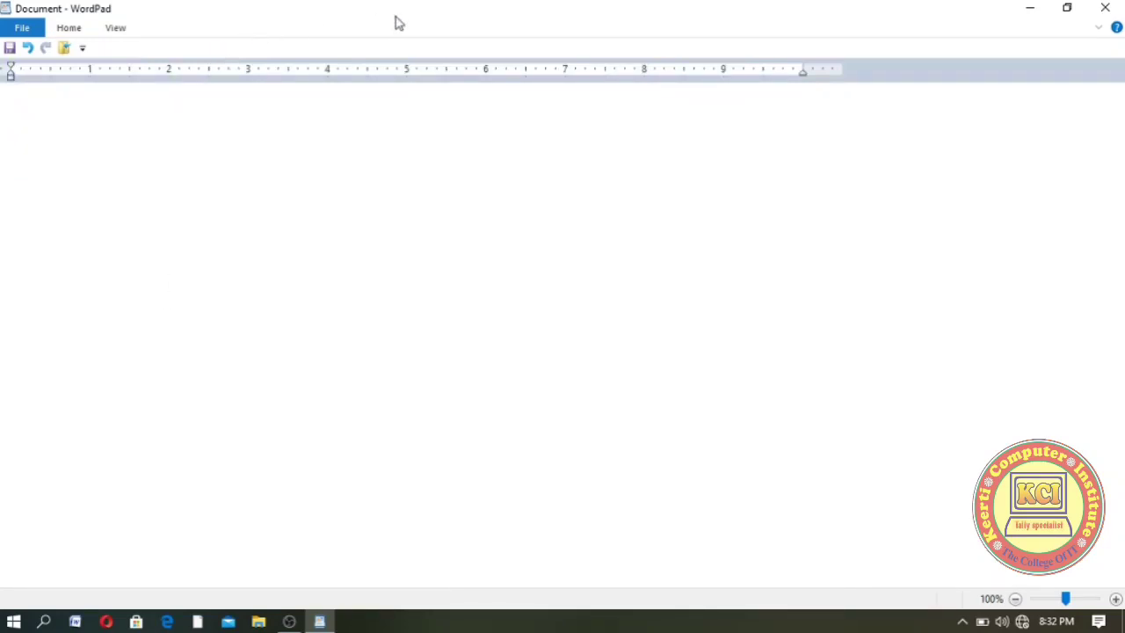
pyautogui.hotkey('ctrl', 'F1')
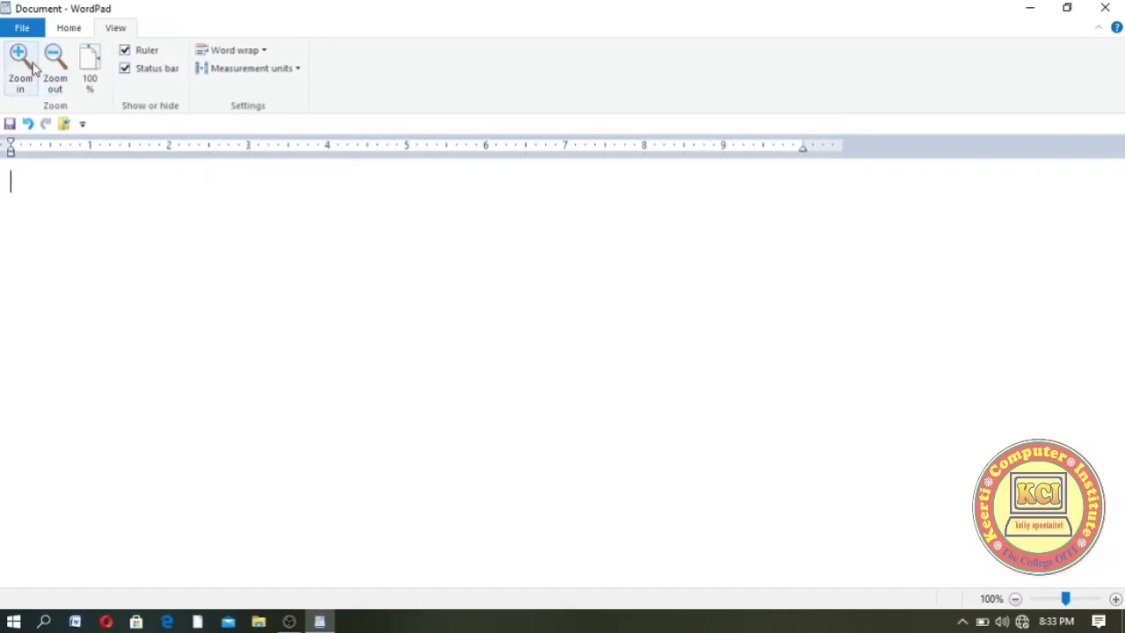
# Step: Zoom the document out to 10% and return it to 100%
pyautogui.scroll(1, 17, 32)
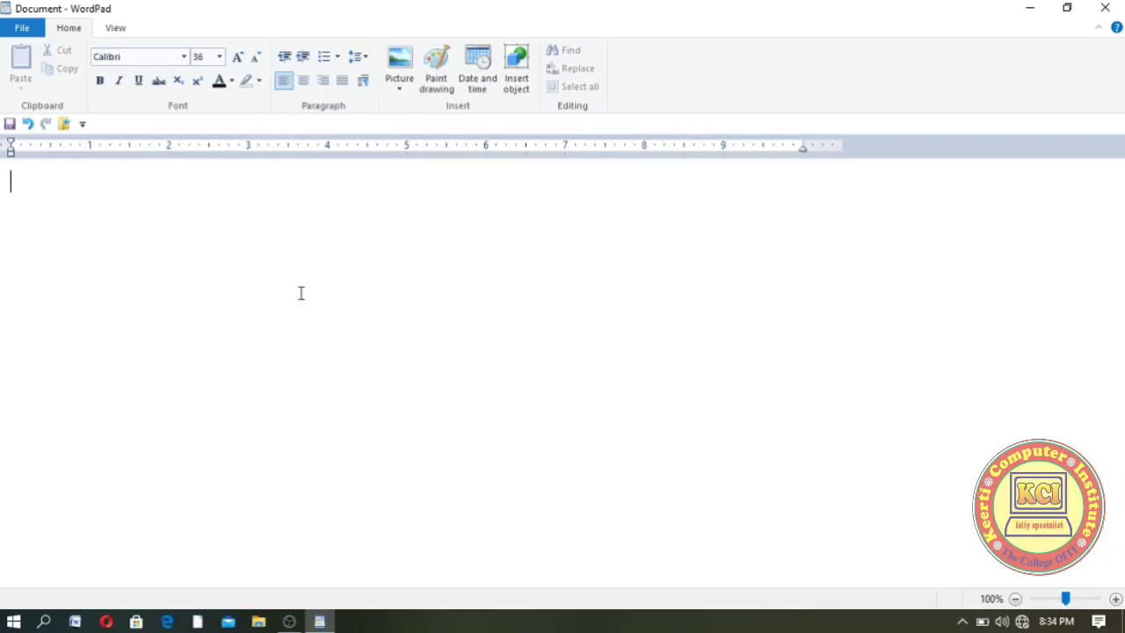
pyautogui.press('XF86MonBrightnessUp')
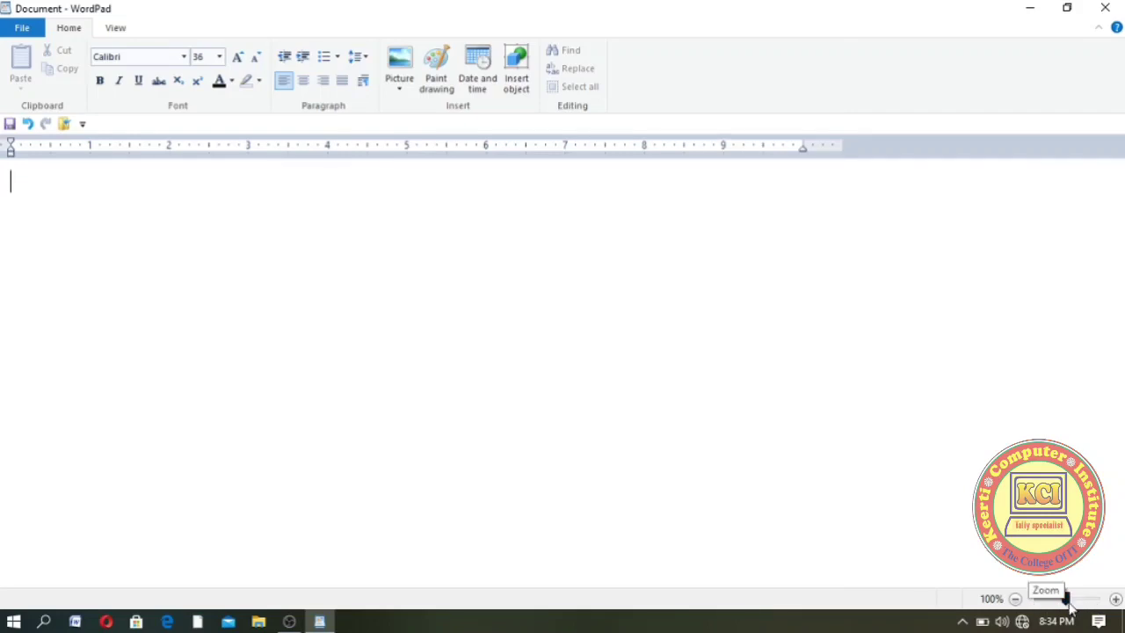
pyautogui.moveTo(1068, 600); pyautogui.dragTo(1030, 605)
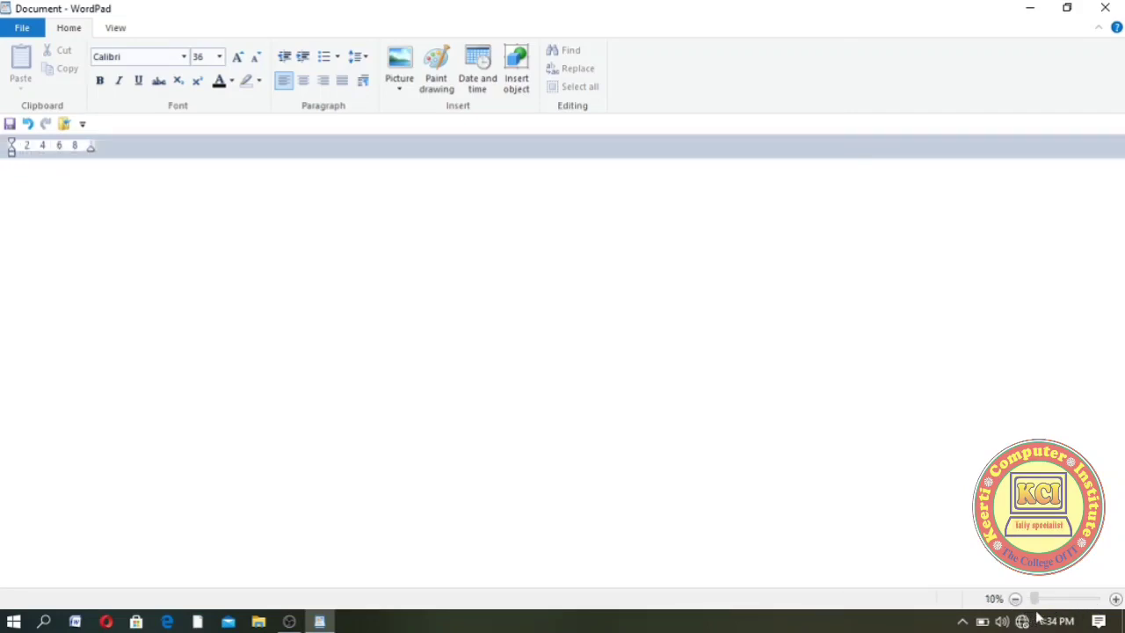
pyautogui.moveTo(1034, 599); pyautogui.dragTo(1066, 600)
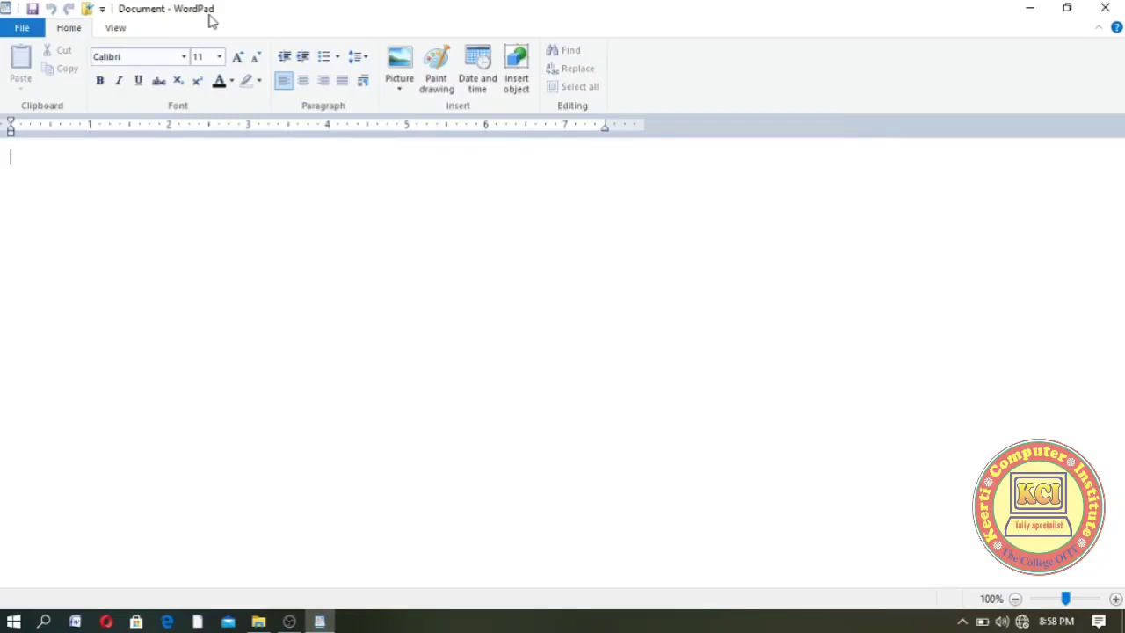
# Step: Bring up the Save As dialog for the blank document and cancel it without saving
pyautogui.click(36, 9)
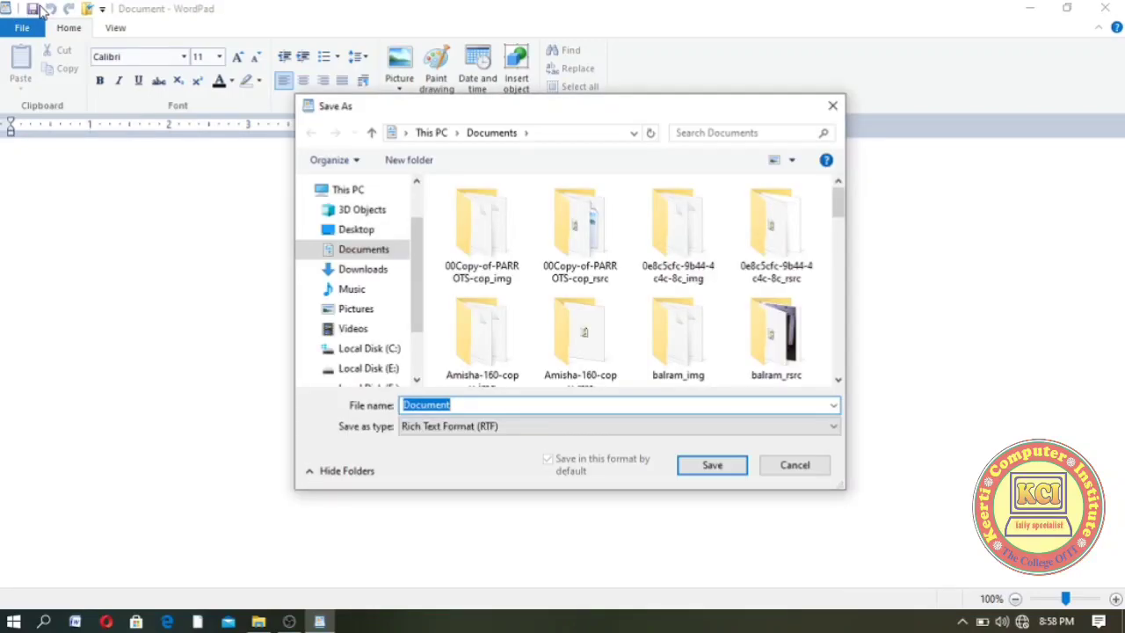
pyautogui.click(795, 466)
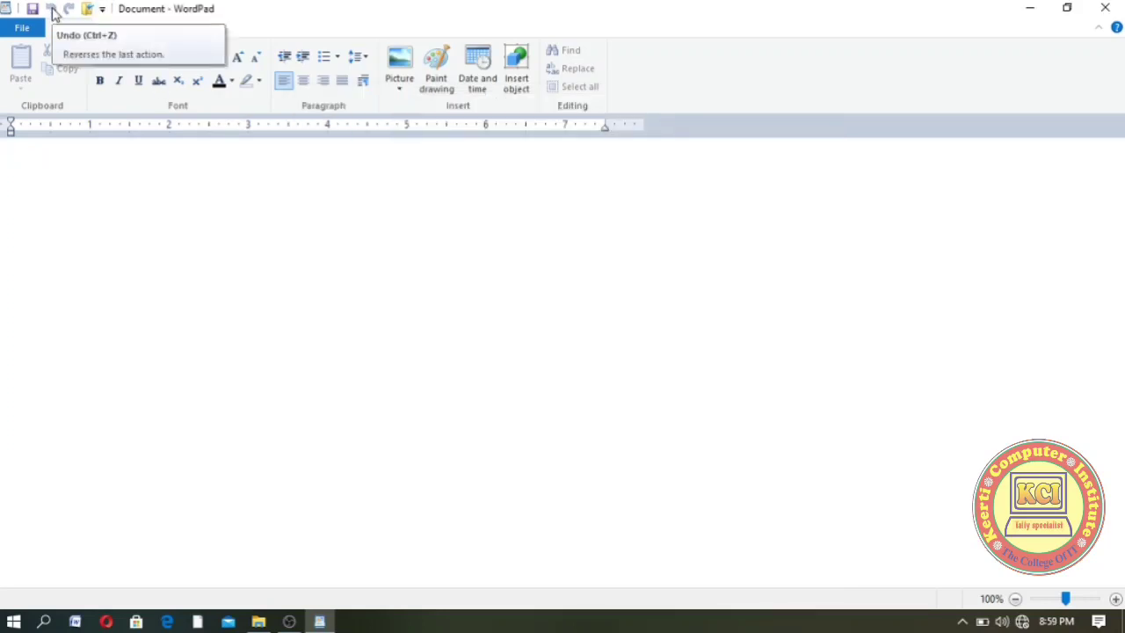
# Step: Enter the word "Keerti" in the blank document and enlarge it to font size 24
pyautogui.write('Keerti')
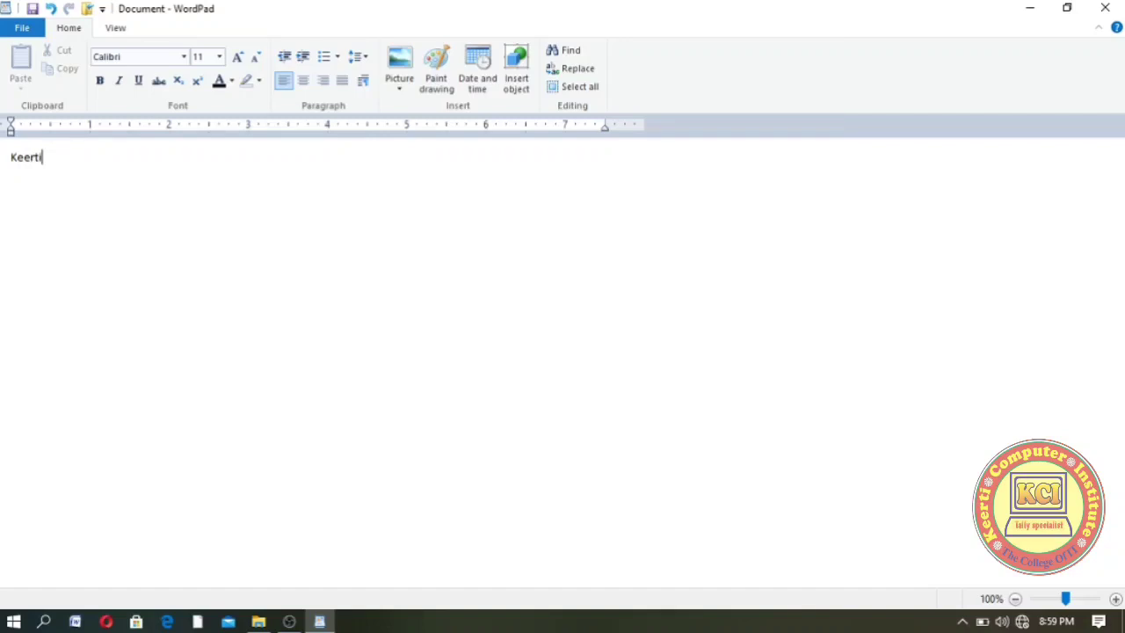
pyautogui.hotkey('ctrl', 'a')
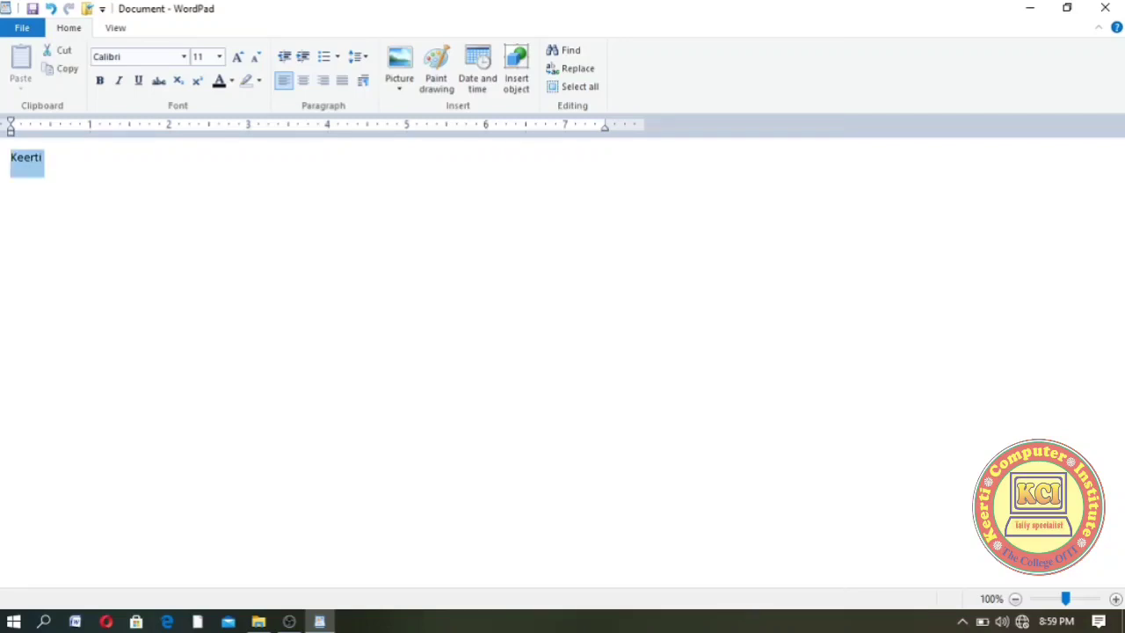
pyautogui.doubleClick(236, 59)
pyautogui.doubleClick(237, 58)
pyautogui.tripleClick(236, 58)
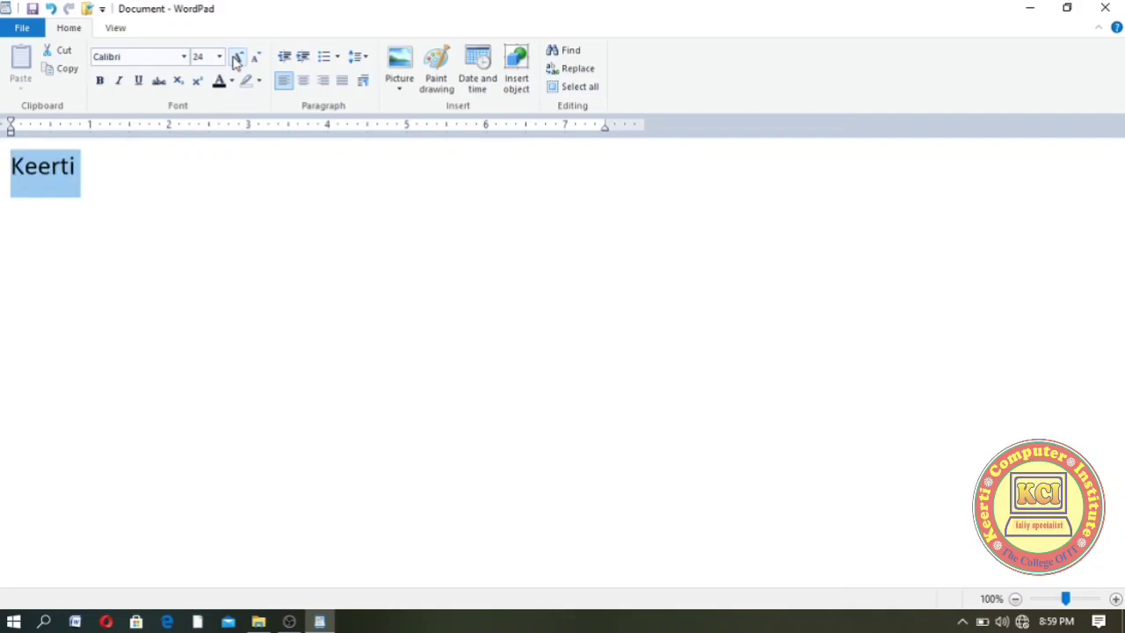
pyautogui.click(247, 163)
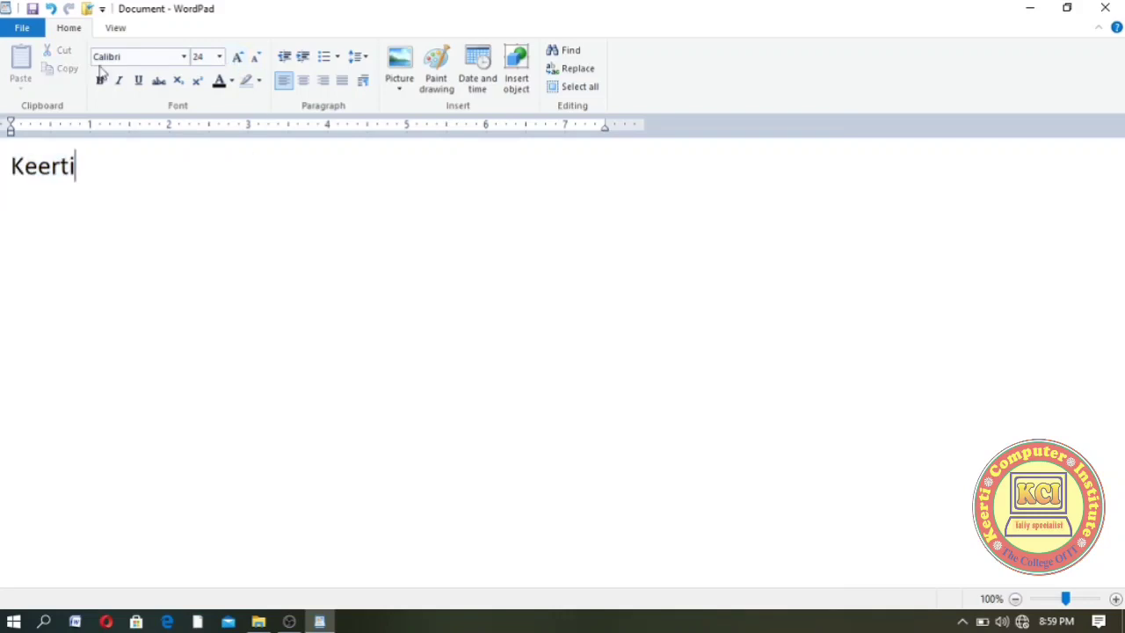
# Step: Undo all the font size increases and the entry of the word "Keerti"
pyautogui.click(51, 9)
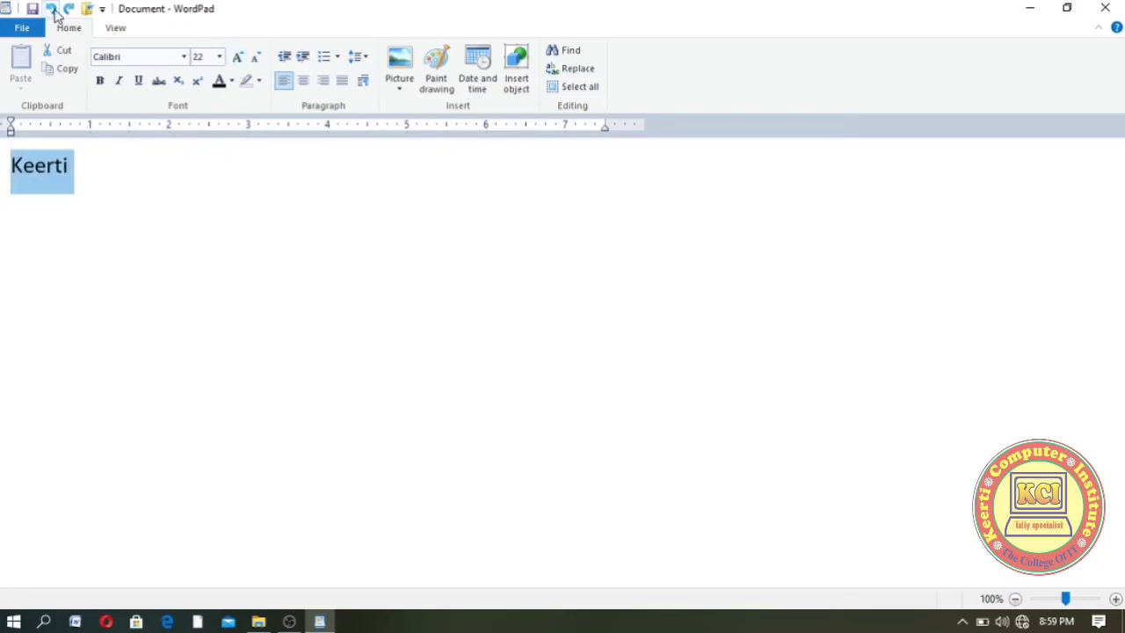
pyautogui.doubleClick(51, 9)
pyautogui.doubleClick(51, 10)
pyautogui.click(51, 10)
pyautogui.click(51, 10)
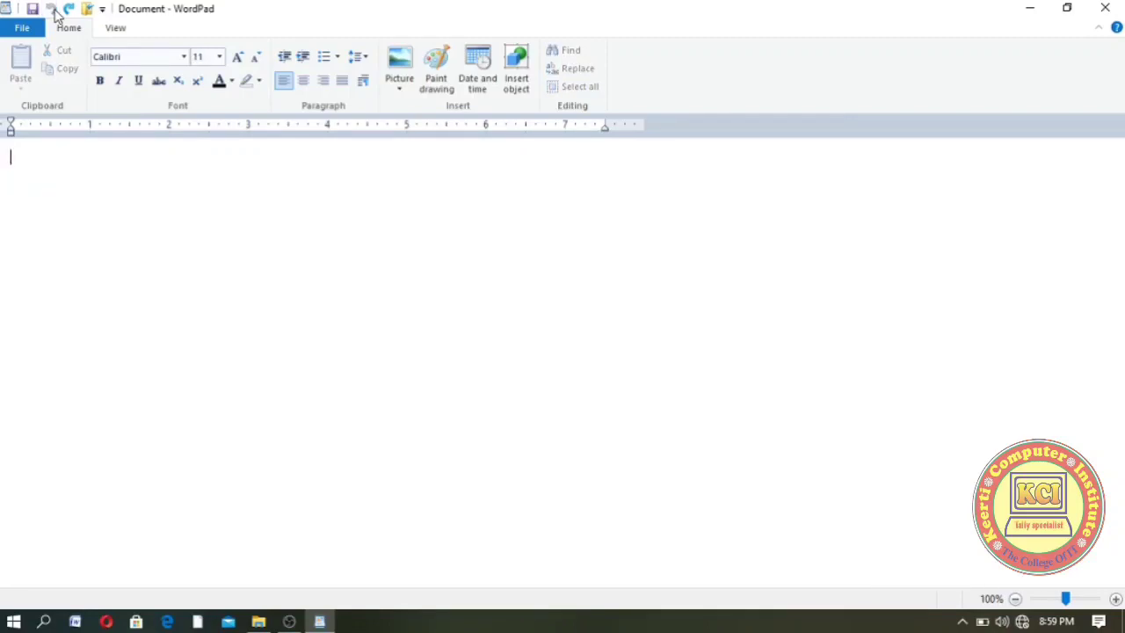
# Step: Redo the entry of "Keerti" and its enlargement up to font size 24
pyautogui.doubleClick(69, 10)
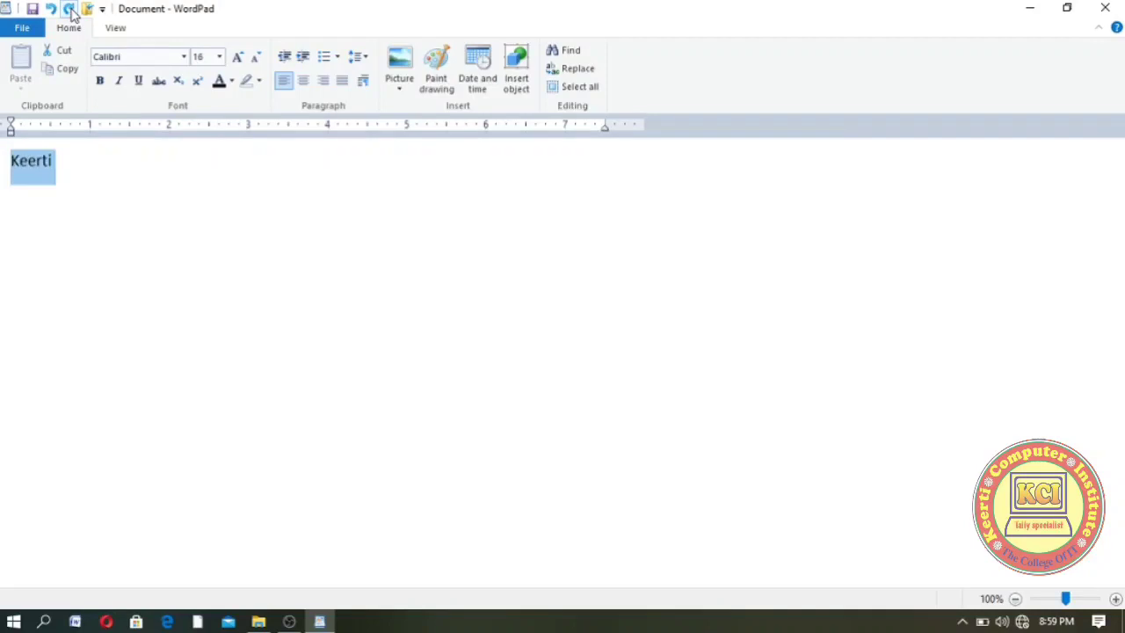
pyautogui.doubleClick(69, 10)
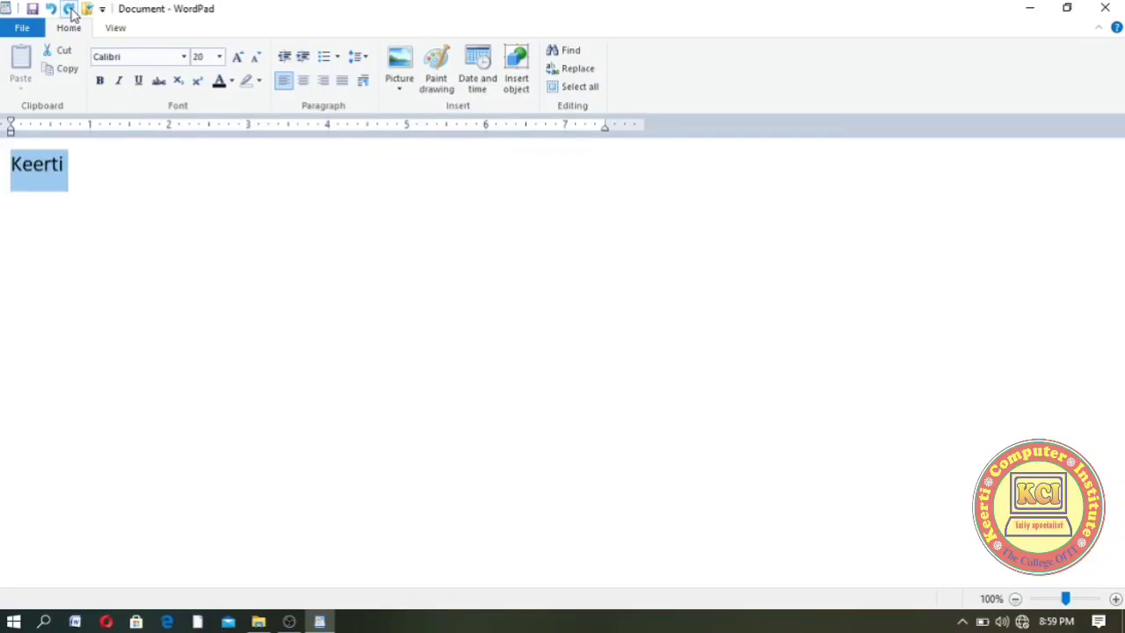
pyautogui.doubleClick(70, 9)
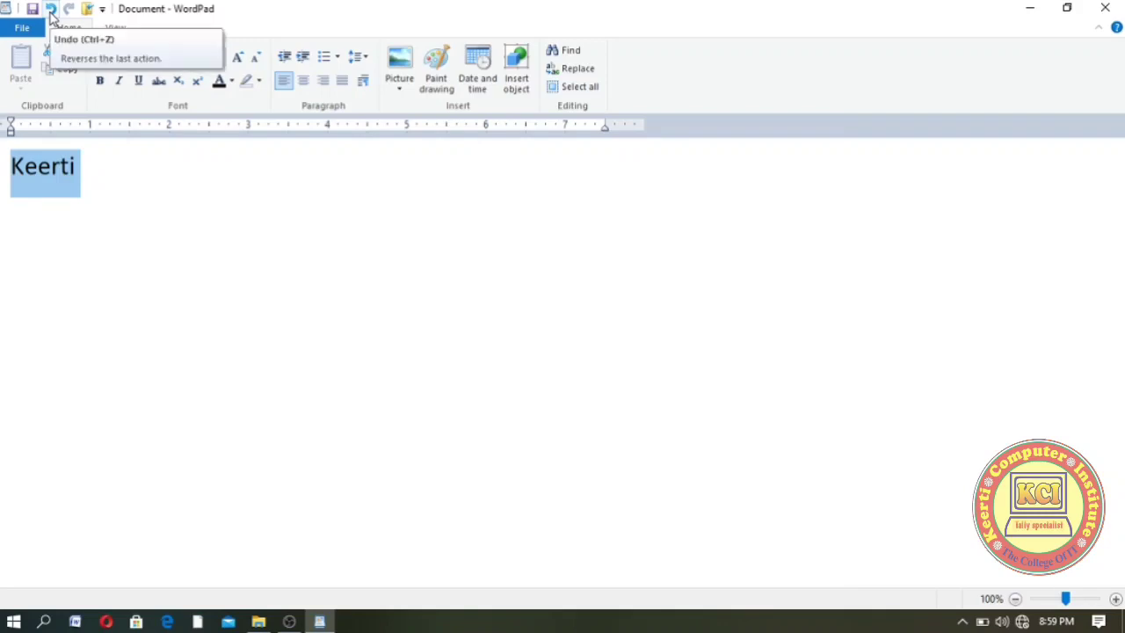
# Step: Undo and redo the last size increase, and undo every action back to an empty document
pyautogui.click(51, 10)
pyautogui.click(69, 10)
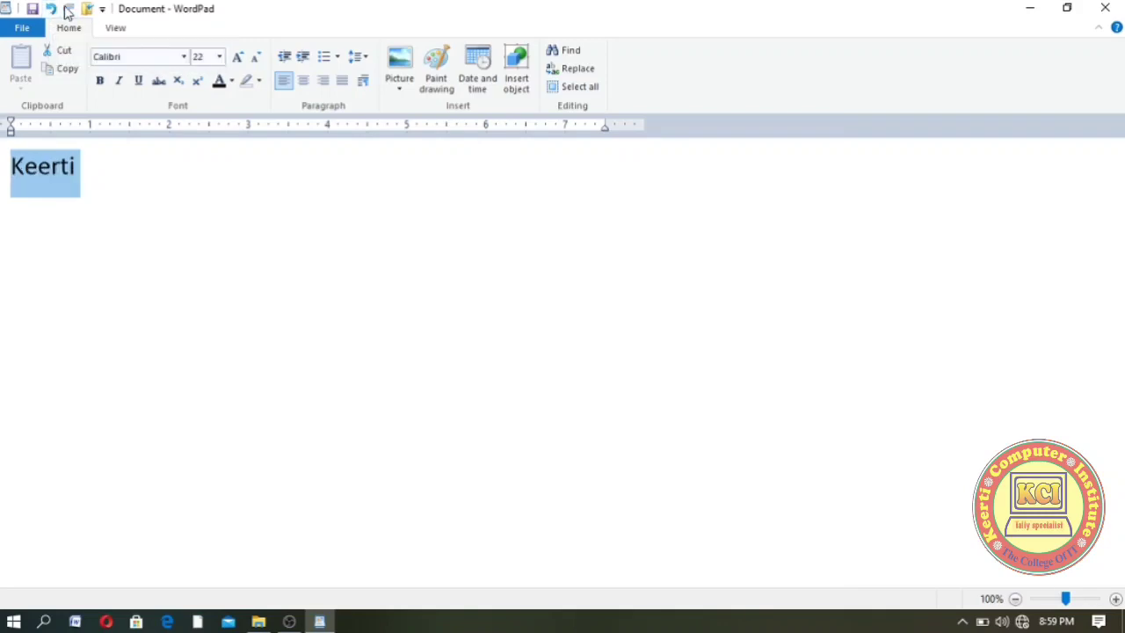
pyautogui.click(51, 10)
pyautogui.click(51, 10)
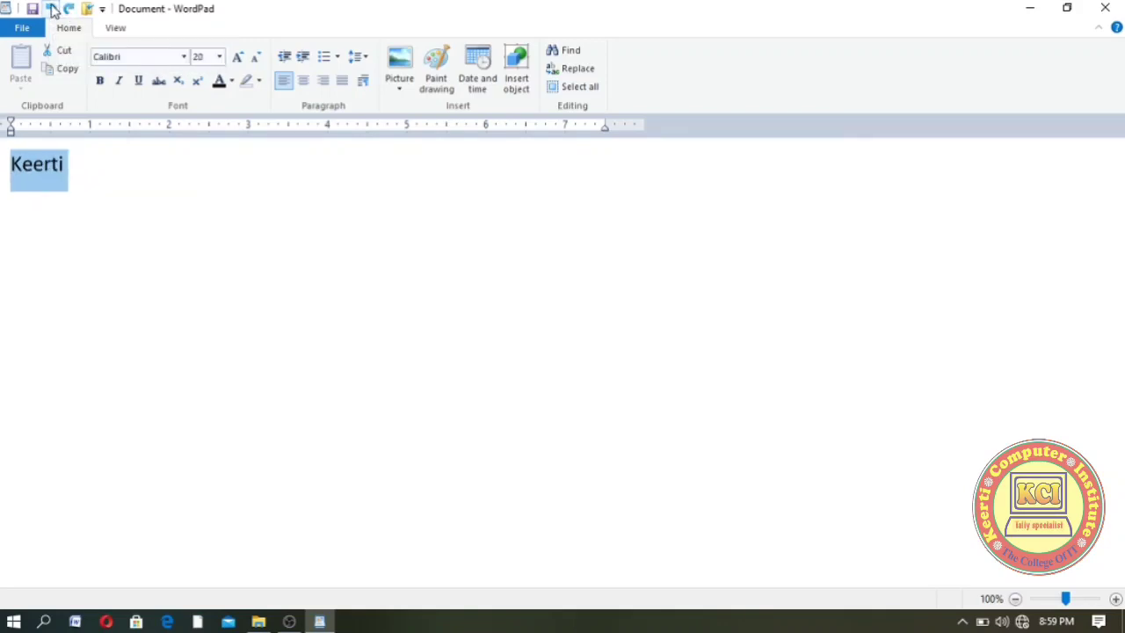
pyautogui.click(51, 9)
pyautogui.click(51, 10)
pyautogui.click(51, 10)
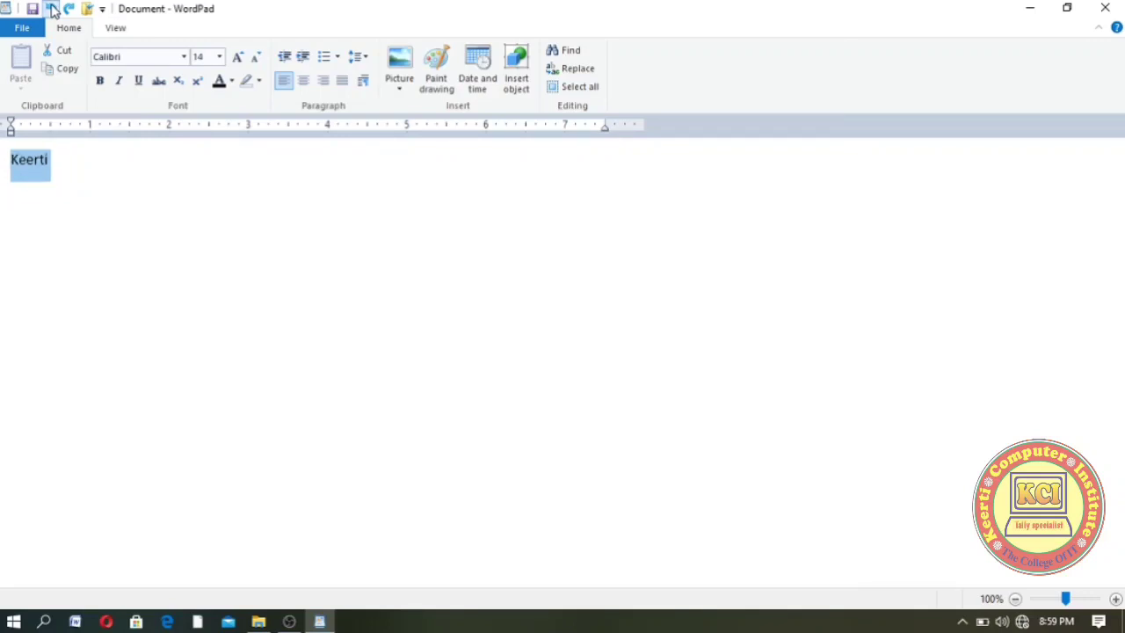
pyautogui.click(51, 9)
pyautogui.click(51, 10)
pyautogui.click(51, 10)
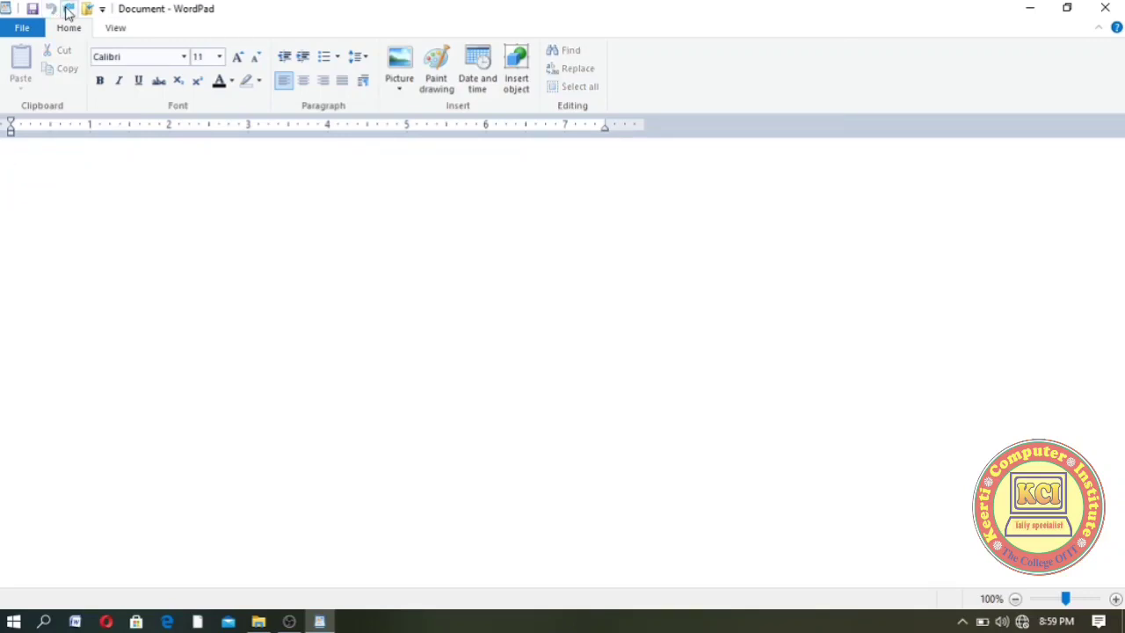
# Step: Redo all the undone actions to restore "Keerti" at font size 24
pyautogui.click(69, 9)
pyautogui.click(69, 10)
pyautogui.click(69, 10)
pyautogui.click(69, 9)
pyautogui.click(69, 9)
pyautogui.click(69, 10)
pyautogui.click(70, 9)
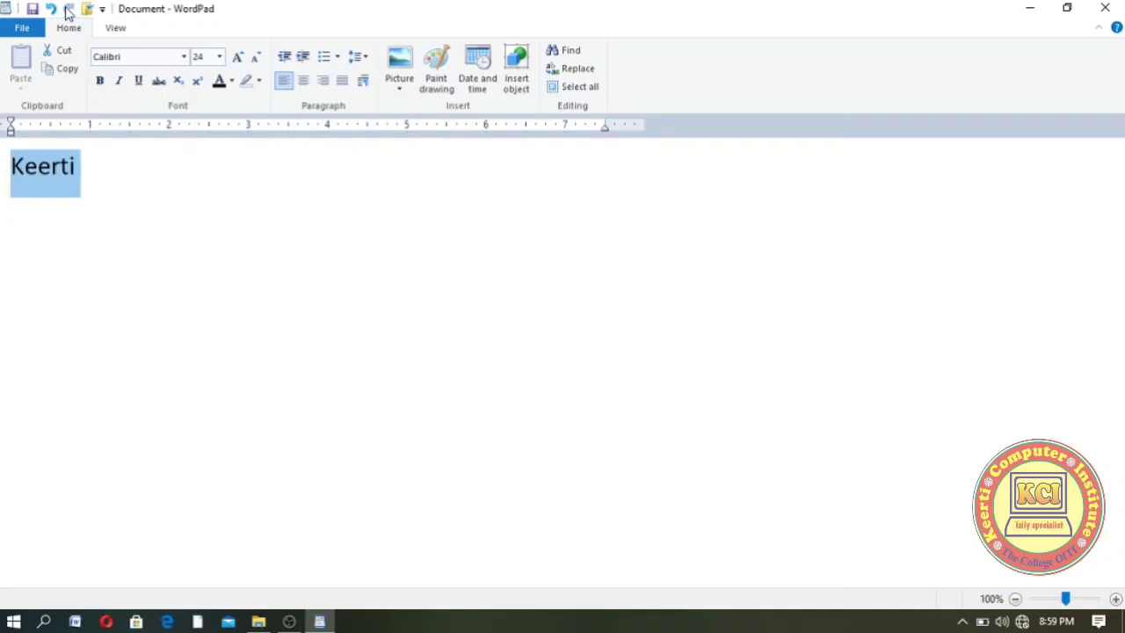
# Step: Make "Keerti" bold and extend the line to read "Keerti Computer Institute"
pyautogui.click(102, 84)
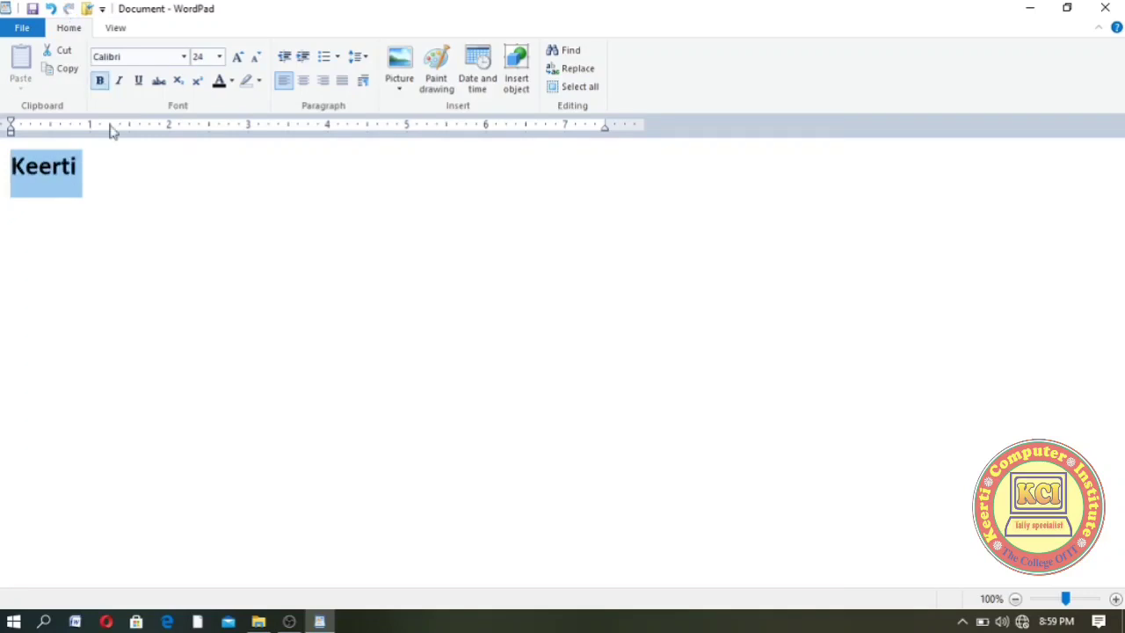
pyautogui.click(122, 188)
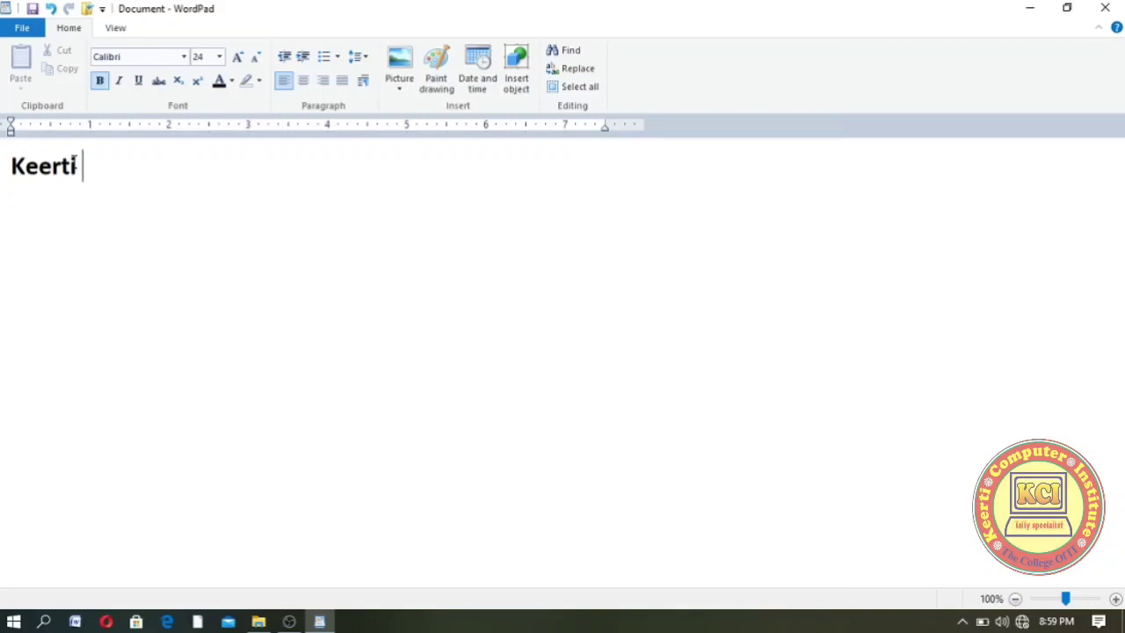
pyautogui.write('Comp')
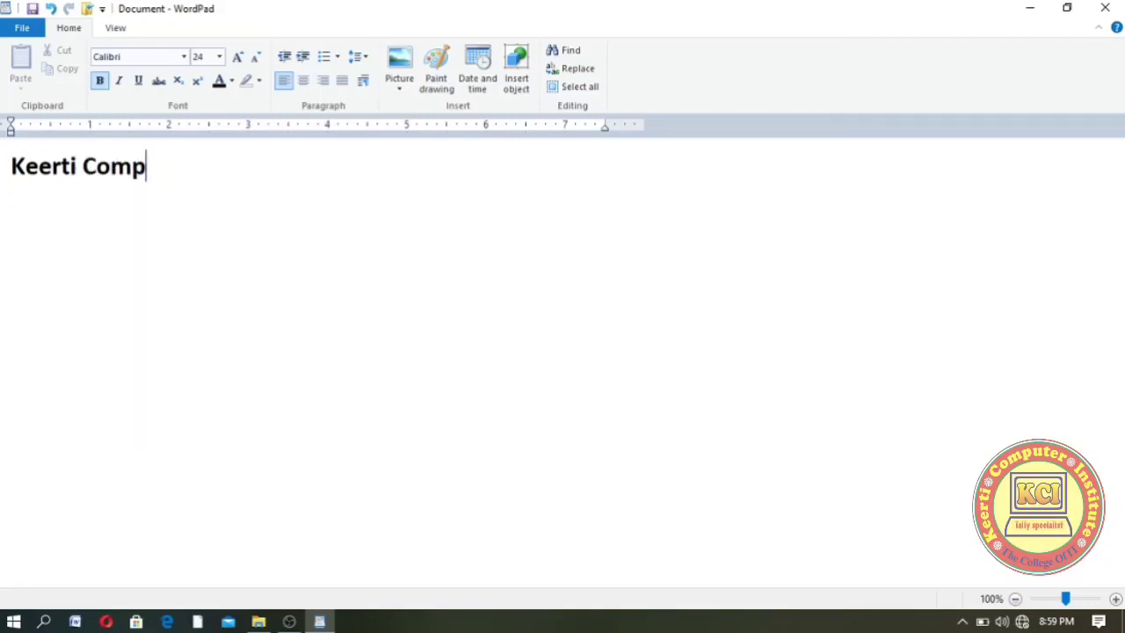
pyautogui.write('uter Institute')
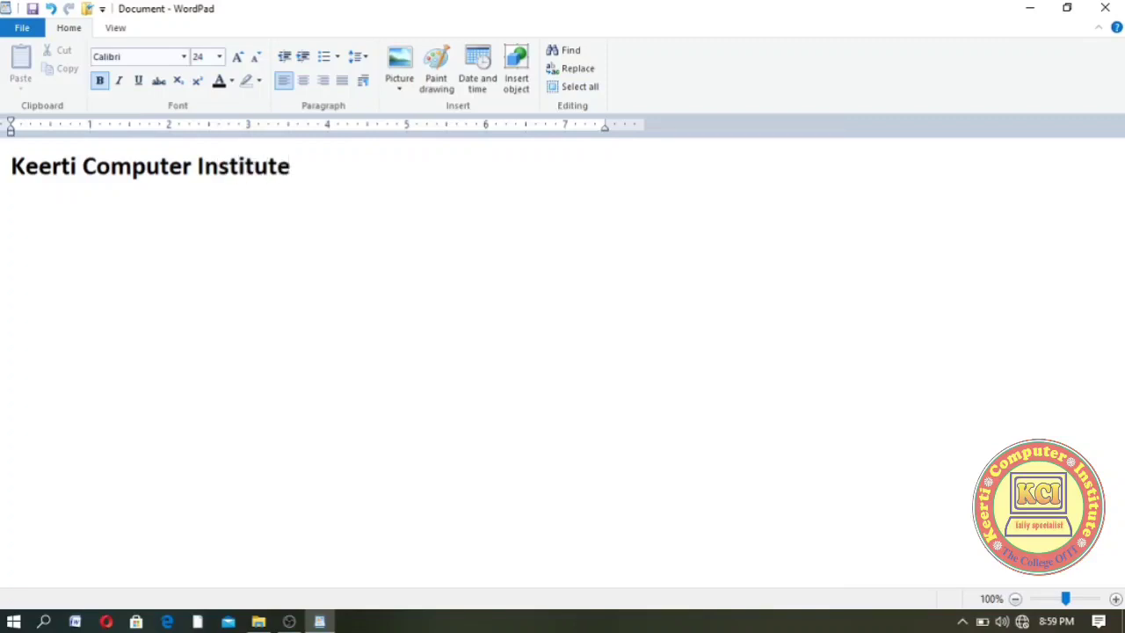
# Step: Enlarge the whole line "Keerti Computer Institute" to font size 72
pyautogui.moveTo(304, 167); pyautogui.dragTo(15, 183)
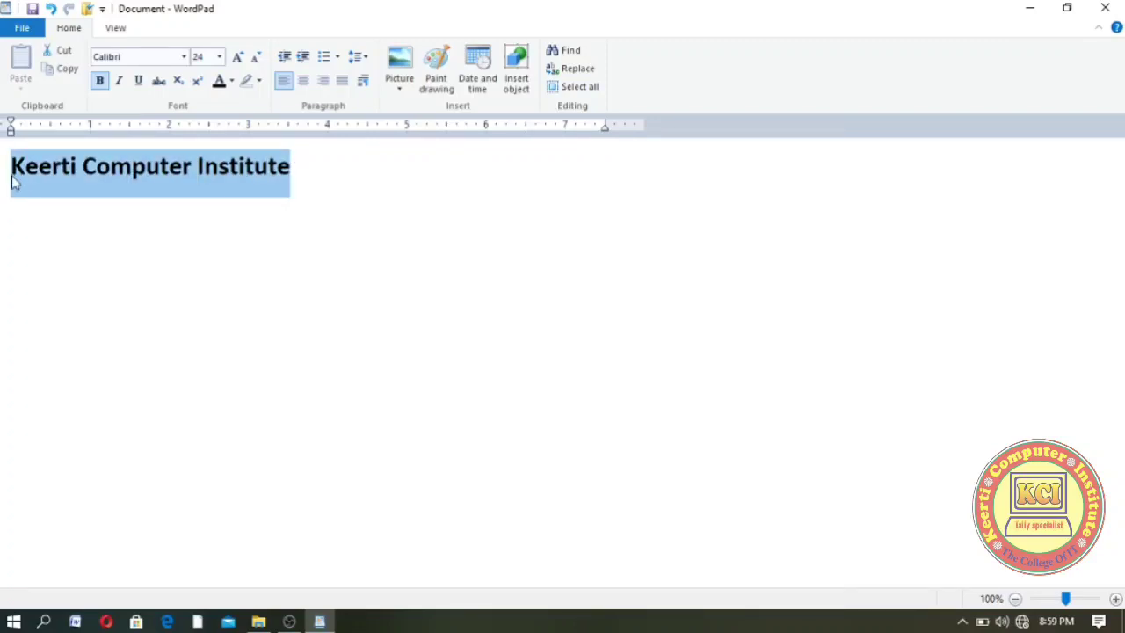
pyautogui.click(238, 58)
pyautogui.click(238, 58)
pyautogui.click(238, 58)
pyautogui.click(238, 58)
pyautogui.click(237, 58)
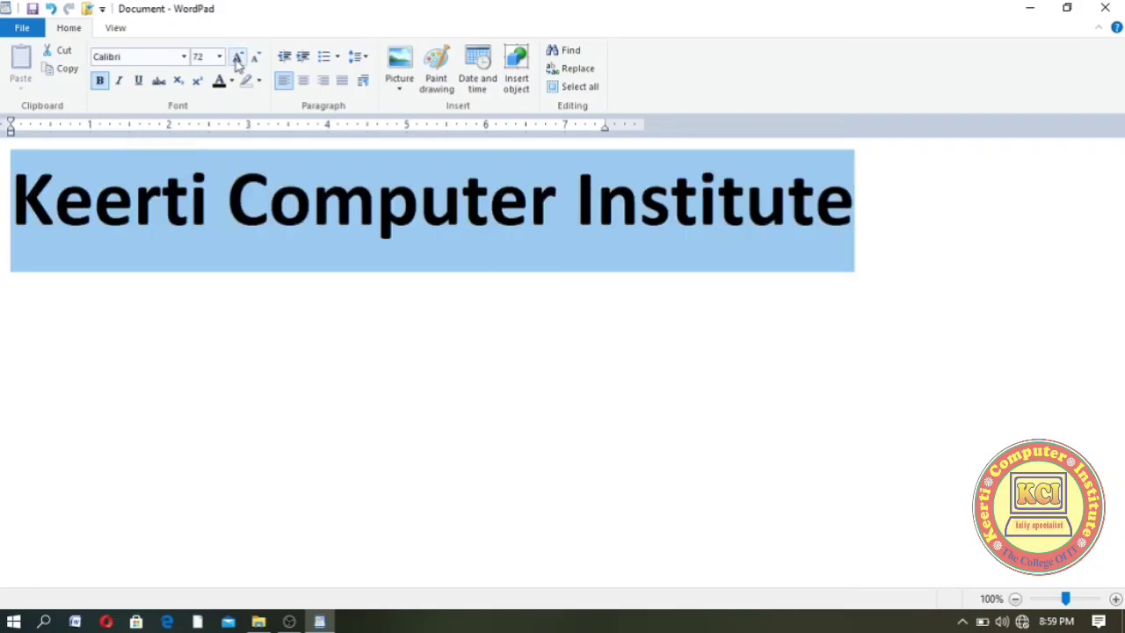
pyautogui.click(877, 199)
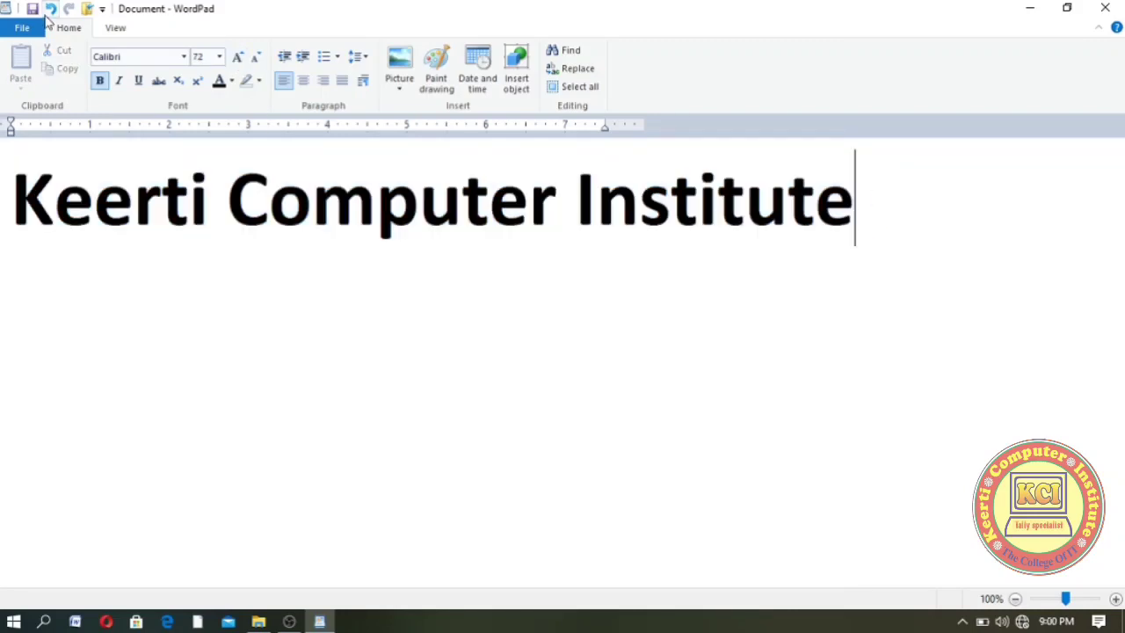
# Step: Save the document in the Documents folder as "Keerti Computer" in Rich Text Format (RTF)
pyautogui.click(32, 10)
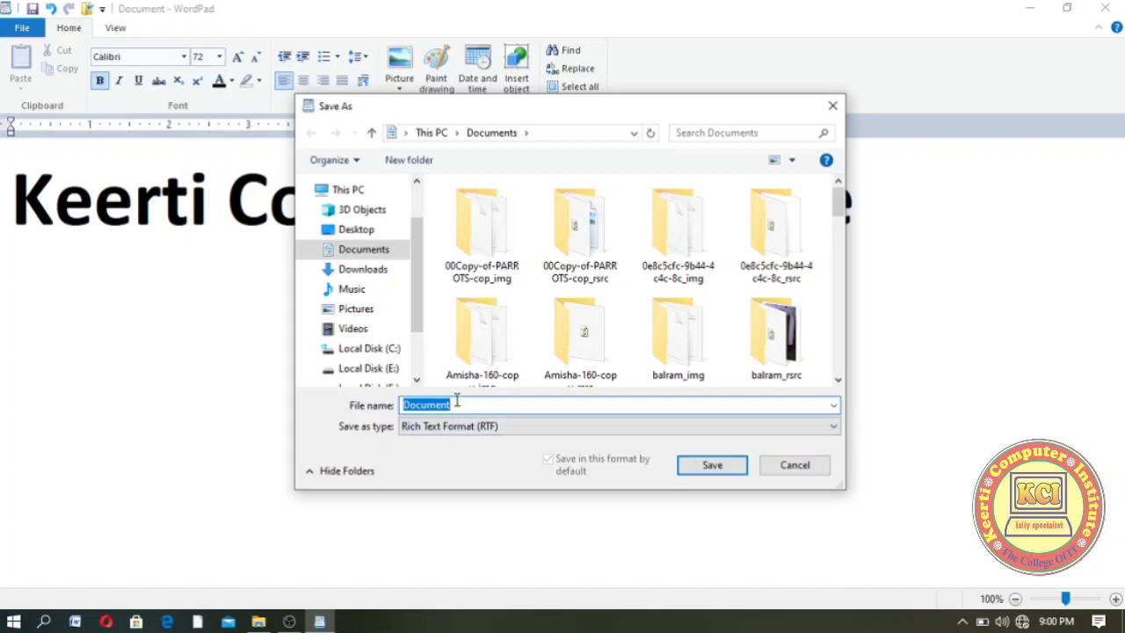
pyautogui.write('Keerti Computer')
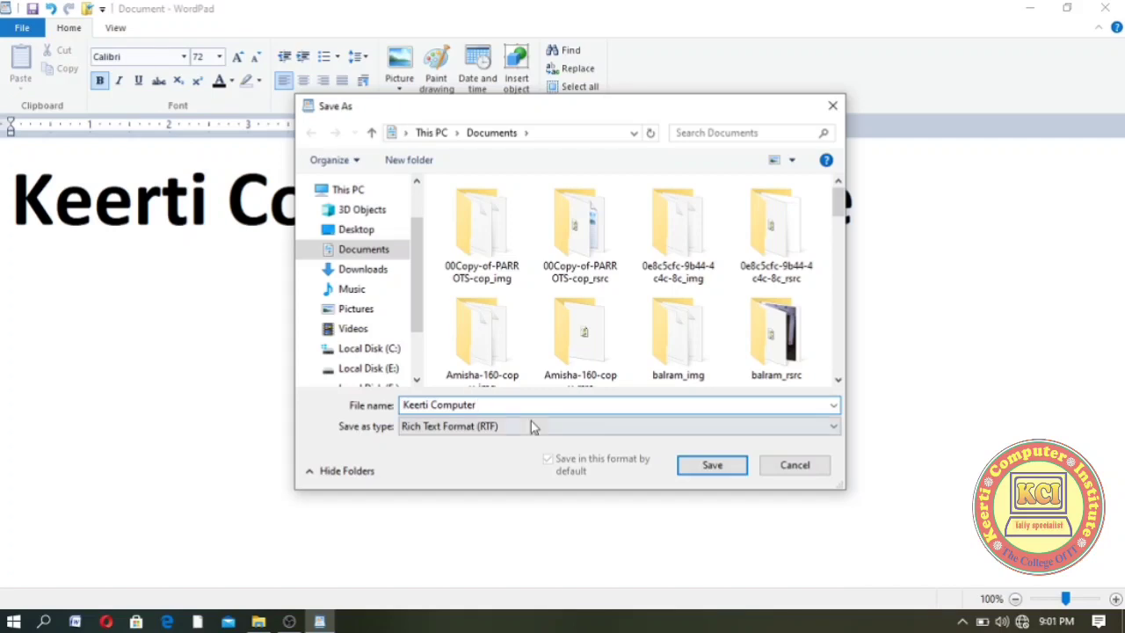
pyautogui.click(694, 470)
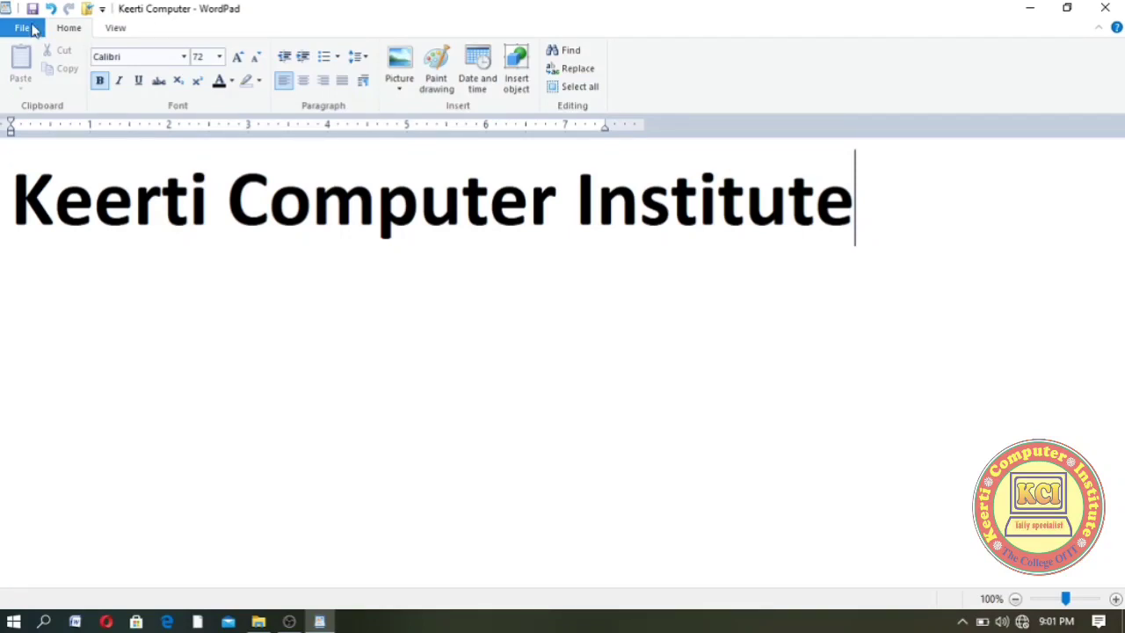
pyautogui.click(102, 11)
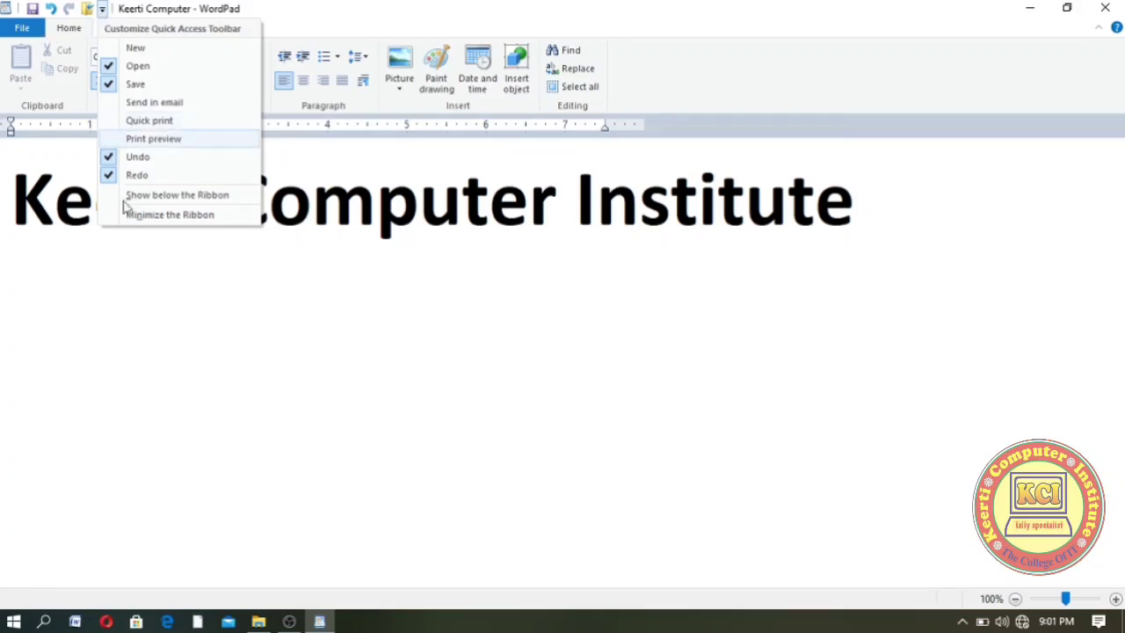
pyautogui.click(164, 327)
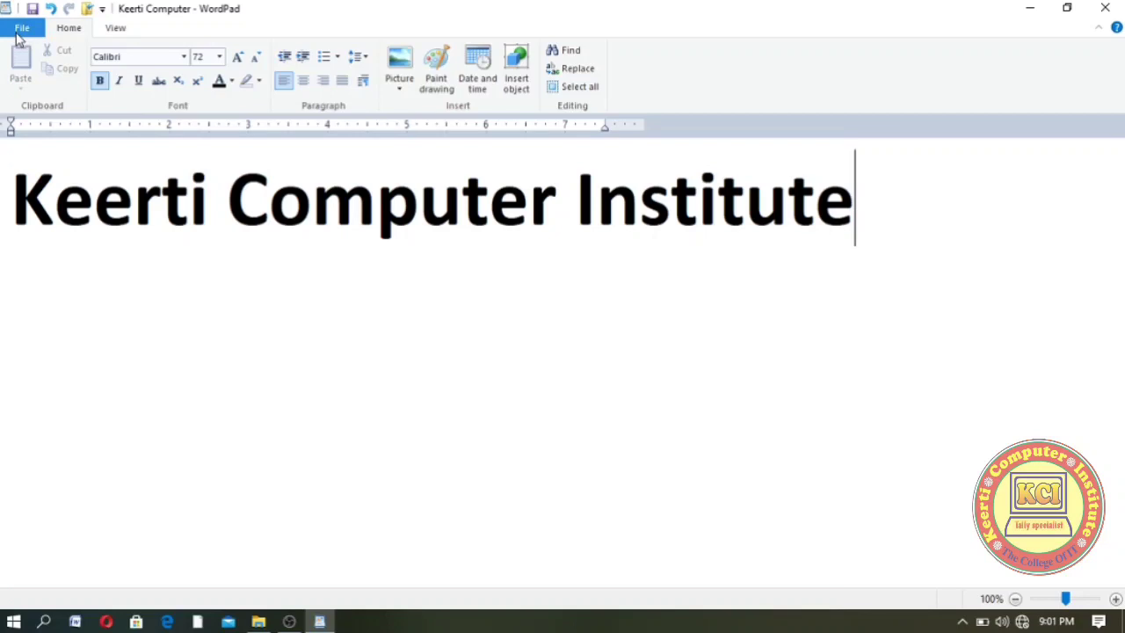
# Step: Create a new blank document and enter the sample text "lsjdvlksjklvj"
pyautogui.click(19, 29)
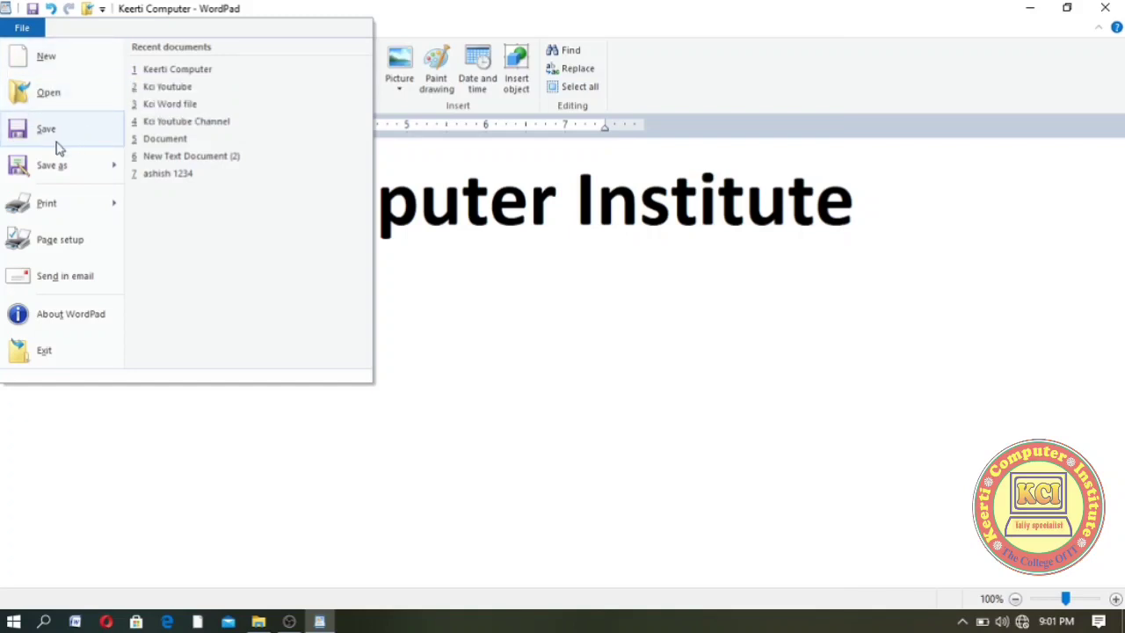
pyautogui.moveTo(50, 187)
pyautogui.click(44, 57)
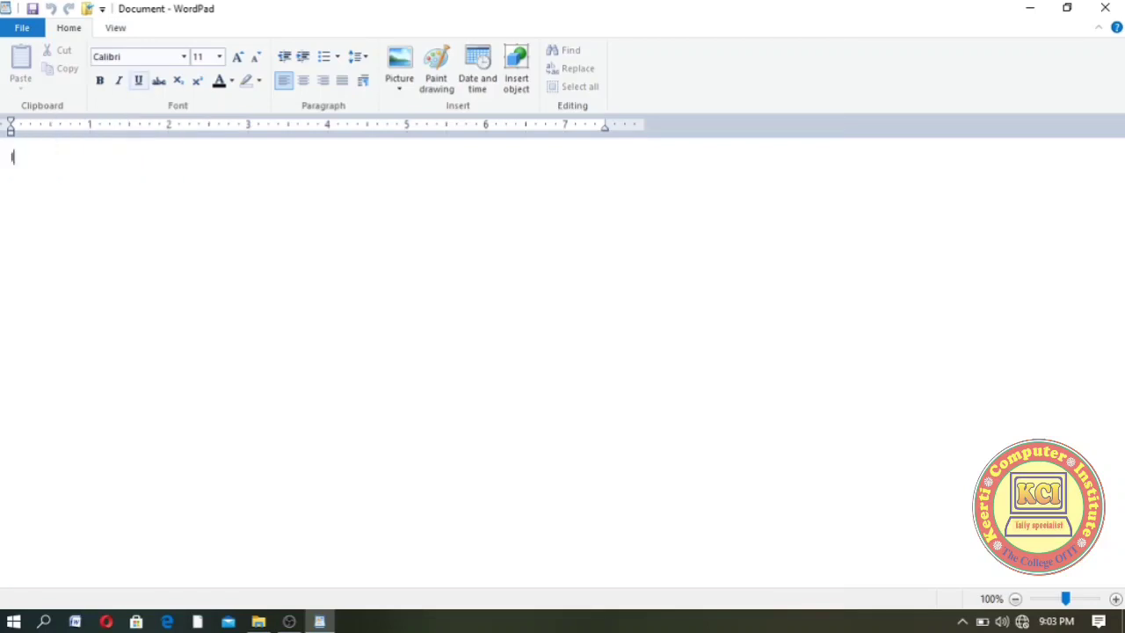
pyautogui.write('lsjdvlksjklvj')
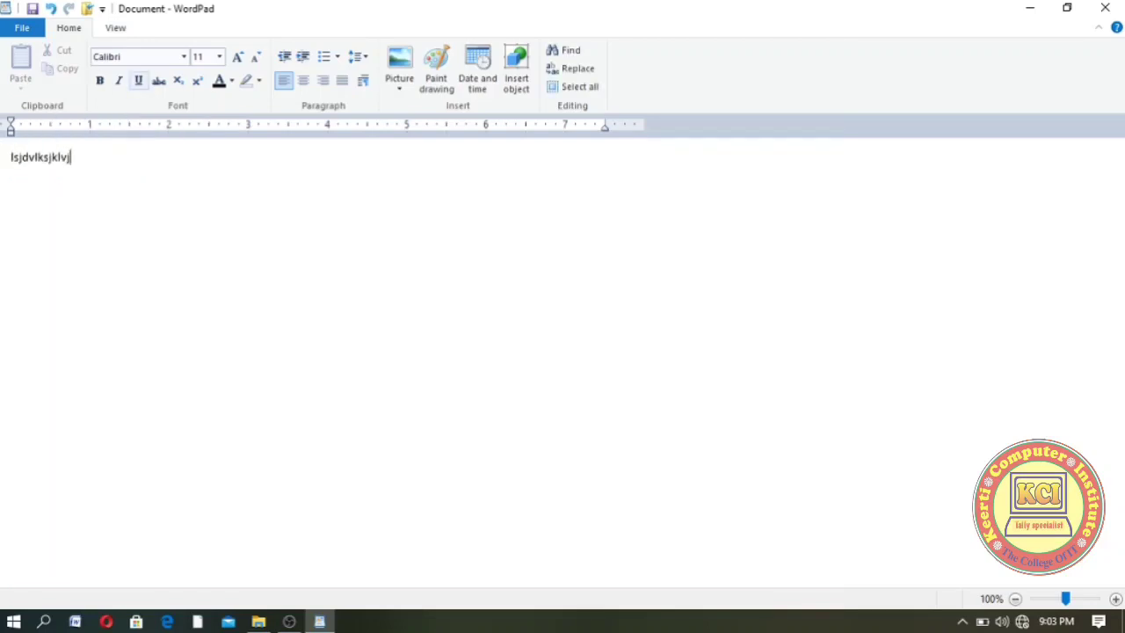
# Step: Request another new document and cancel at the save prompt to stay in the current one
pyautogui.click(22, 27)
pyautogui.click(45, 65)
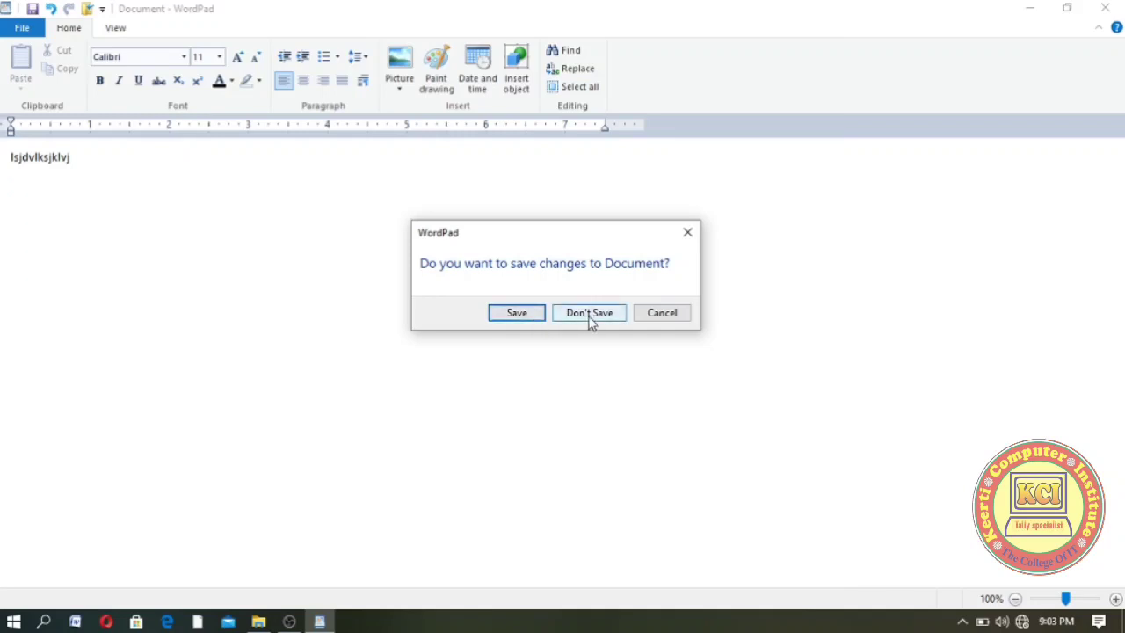
pyautogui.click(665, 315)
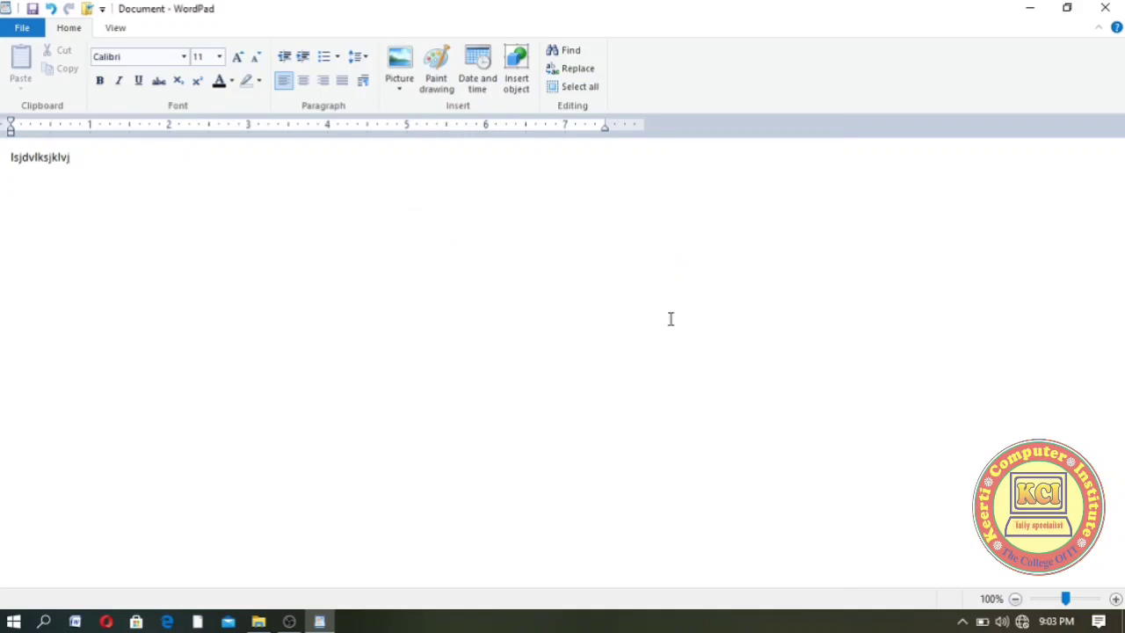
# Step: Create a new blank document, discarding the unsaved sample text
pyautogui.click(19, 29)
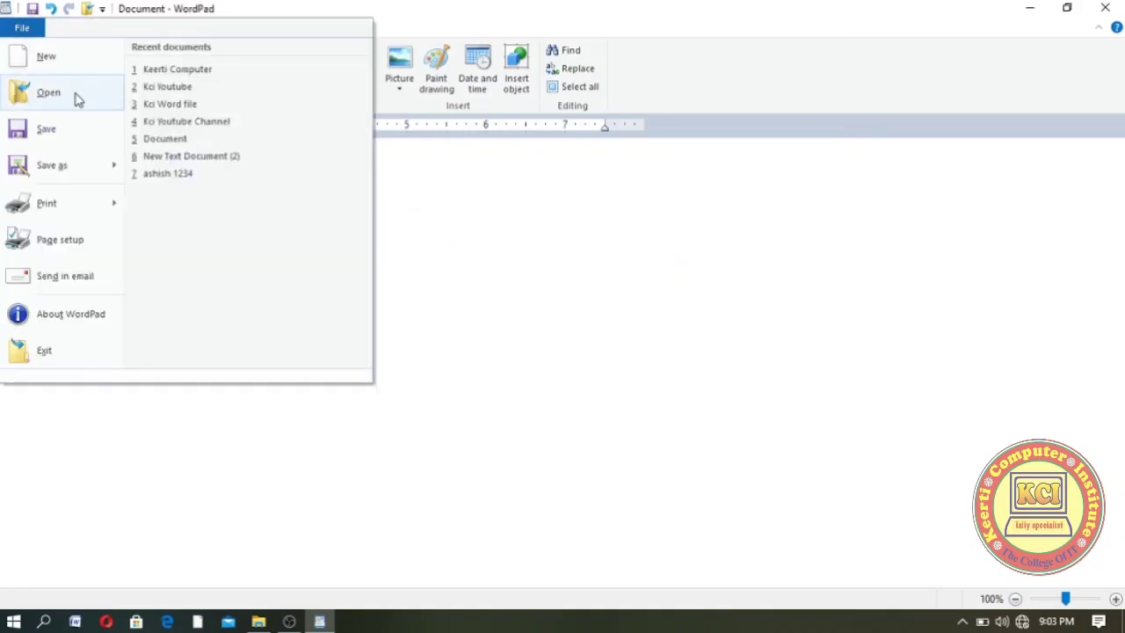
pyautogui.click(48, 56)
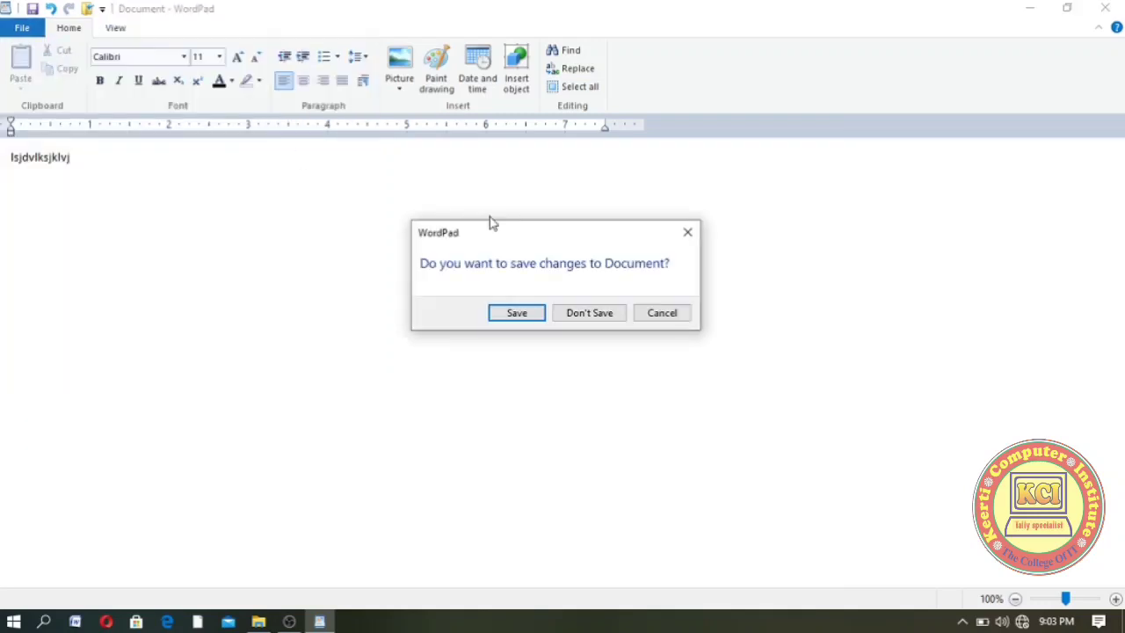
pyautogui.click(590, 312)
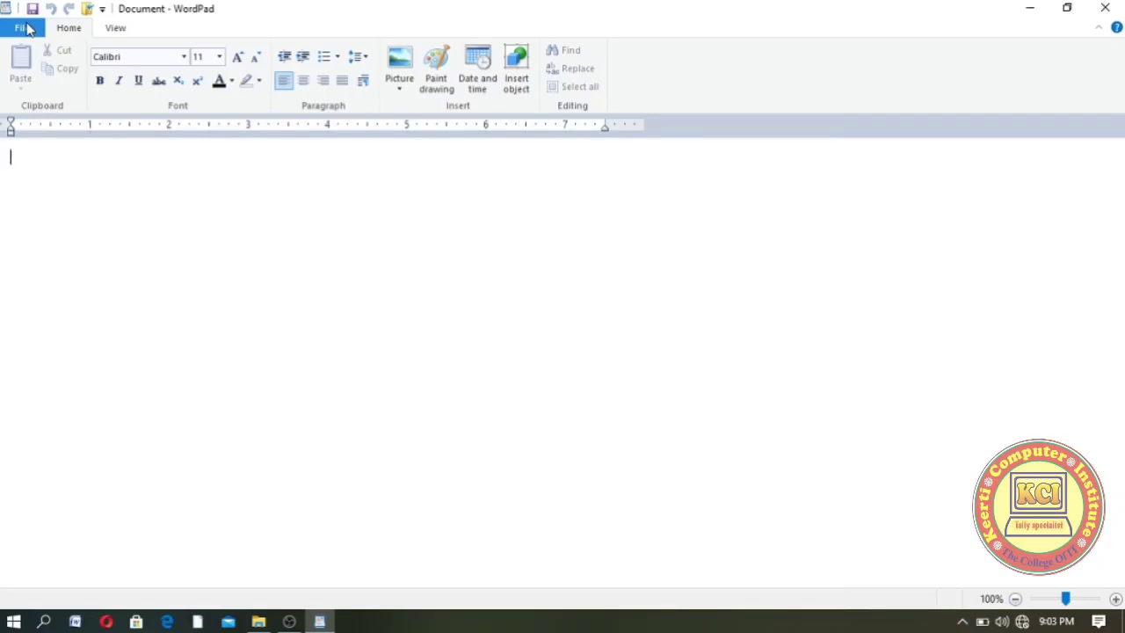
# Step: Open the recent document "Keerti Computer"
pyautogui.click(22, 28)
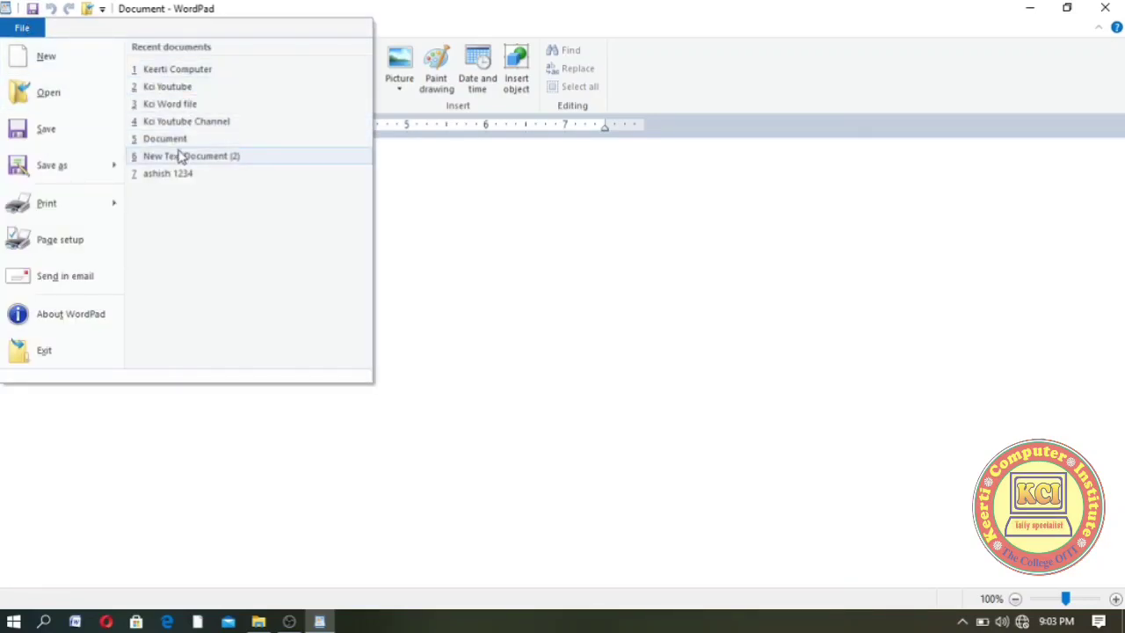
pyautogui.click(176, 70)
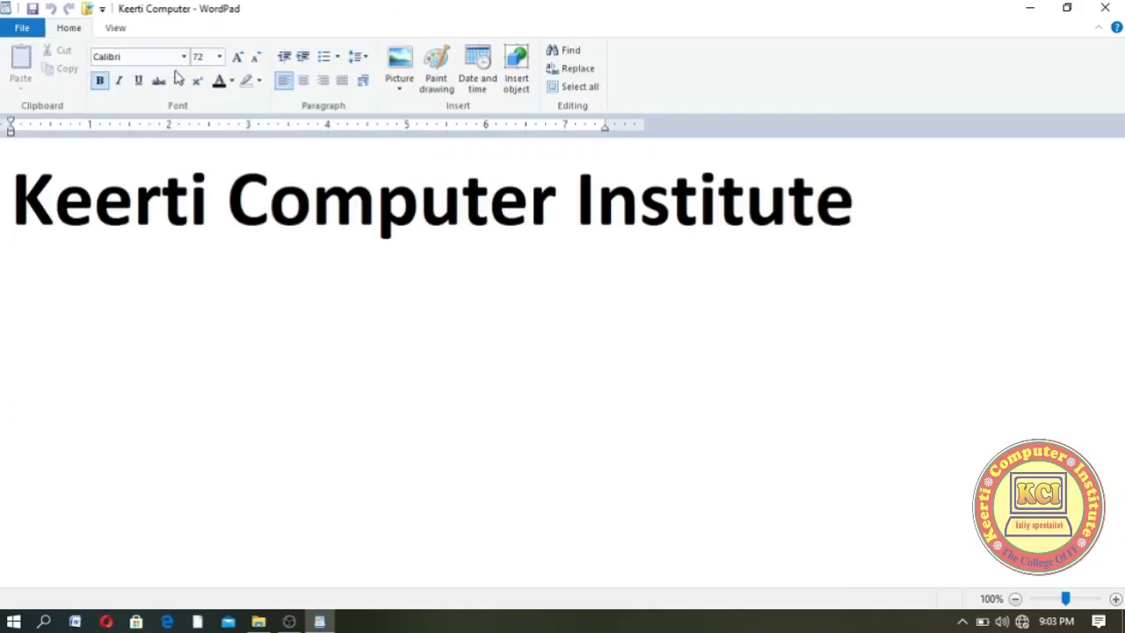
# Step: Open the "Kci Youtube" document from the Documents folder
pyautogui.click(37, 31)
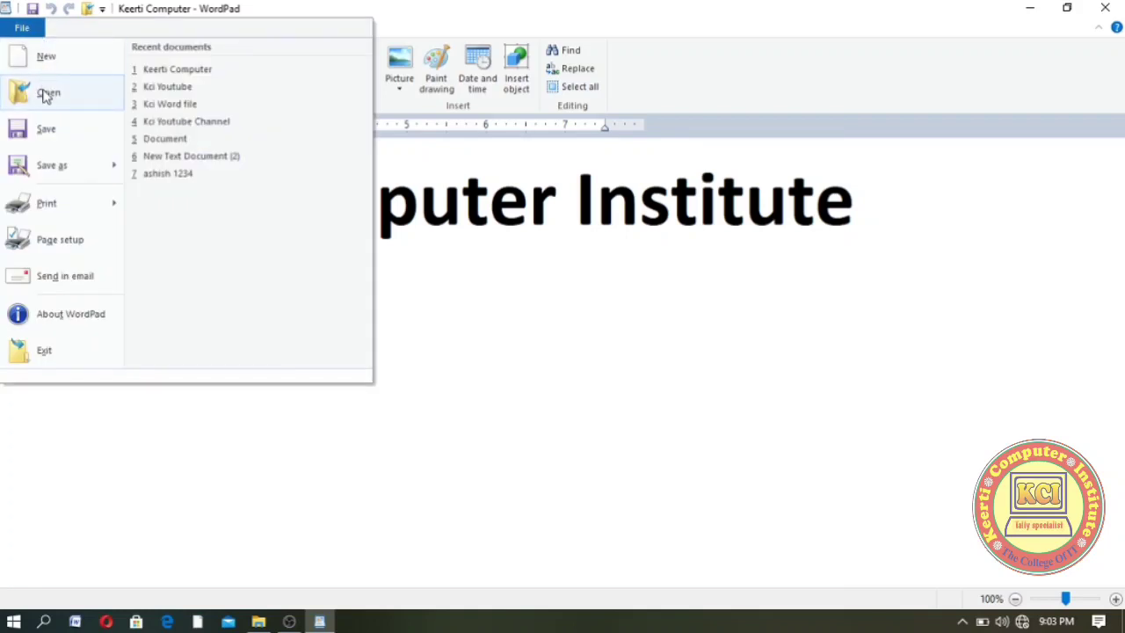
pyautogui.click(46, 93)
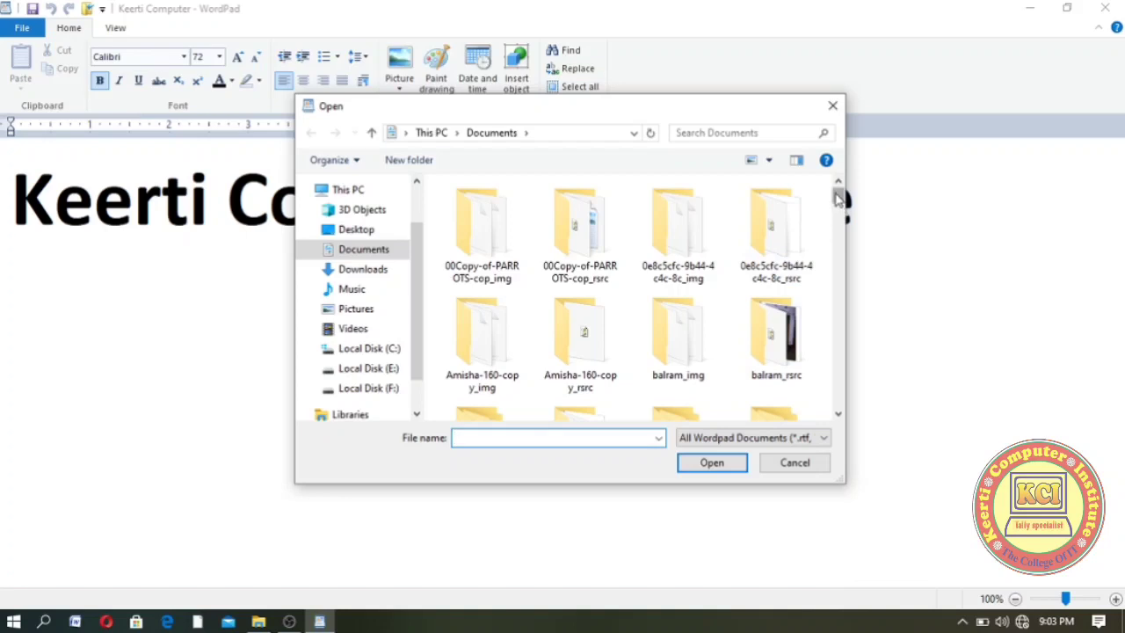
pyautogui.moveTo(838, 198); pyautogui.dragTo(838, 324)
pyautogui.click(777, 206)
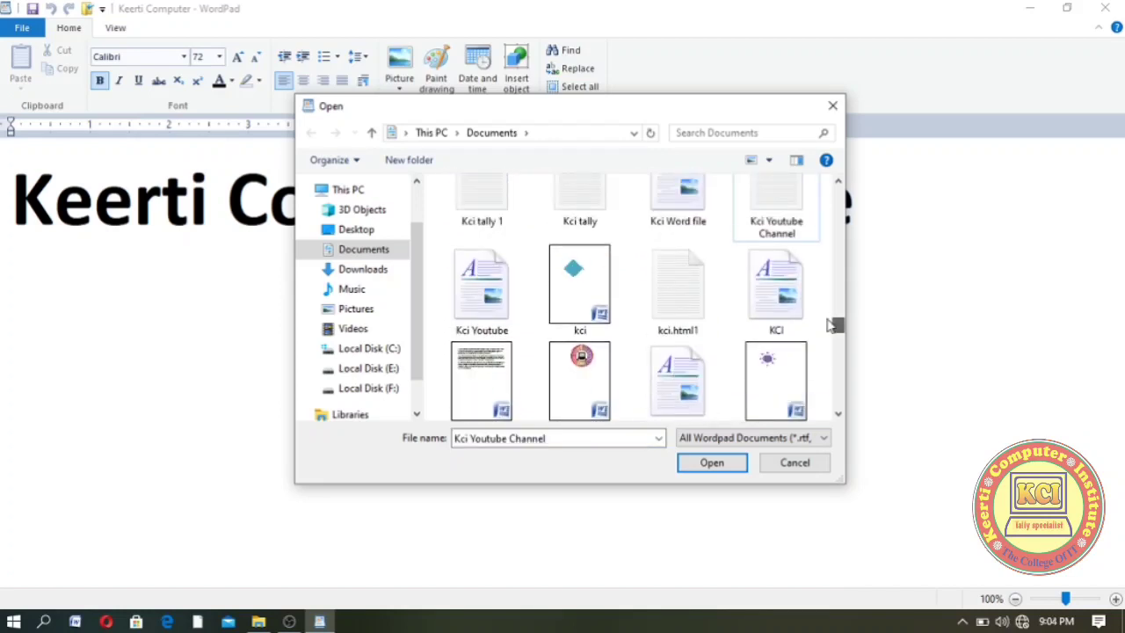
pyautogui.click(490, 306)
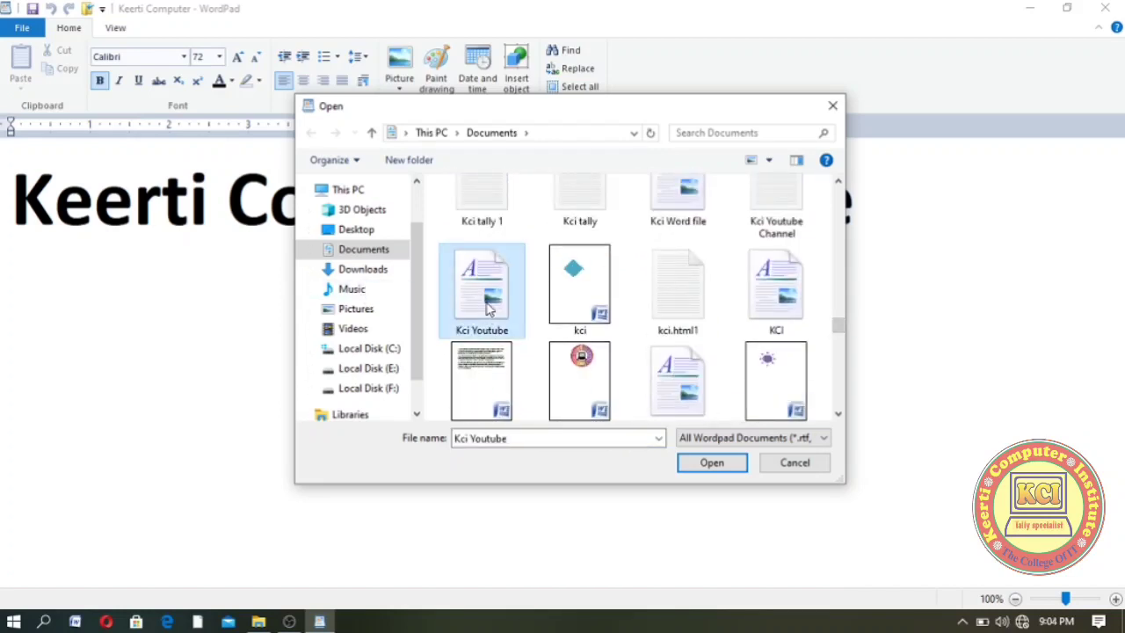
pyautogui.click(711, 466)
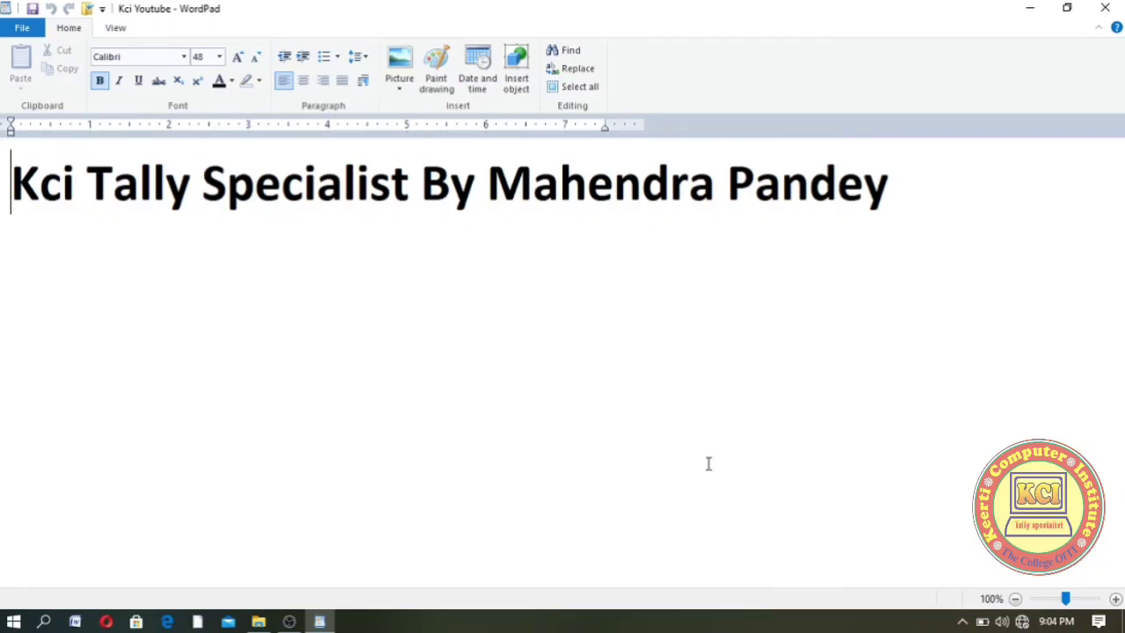
# Step: Browse the Documents folder for files that can be opened, and cancel without opening one
pyautogui.click(26, 30)
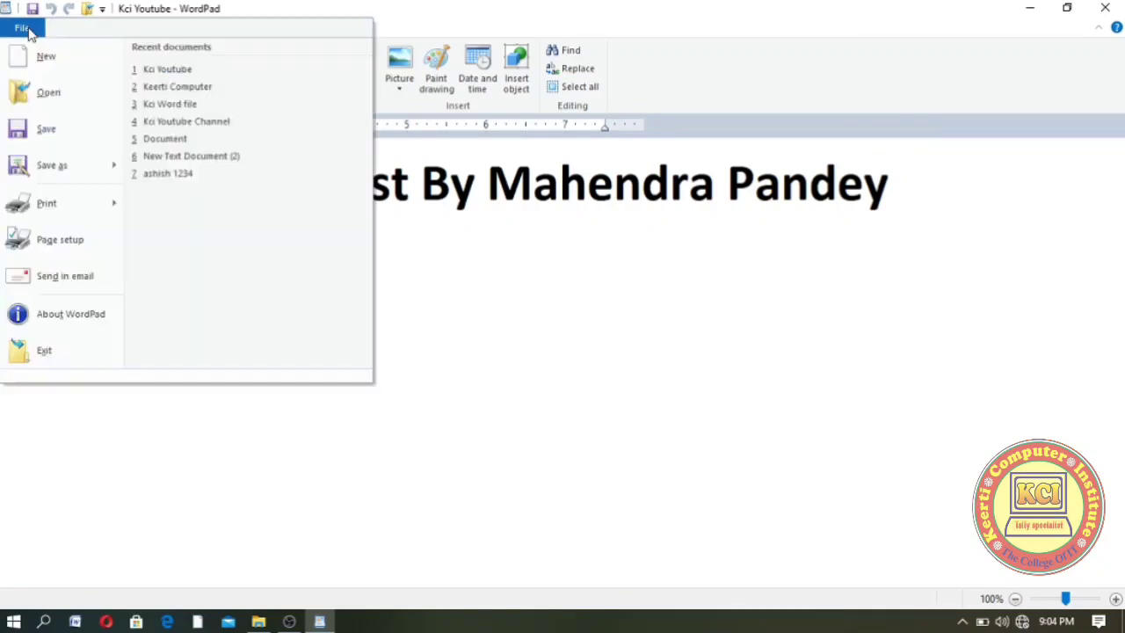
pyautogui.click(82, 102)
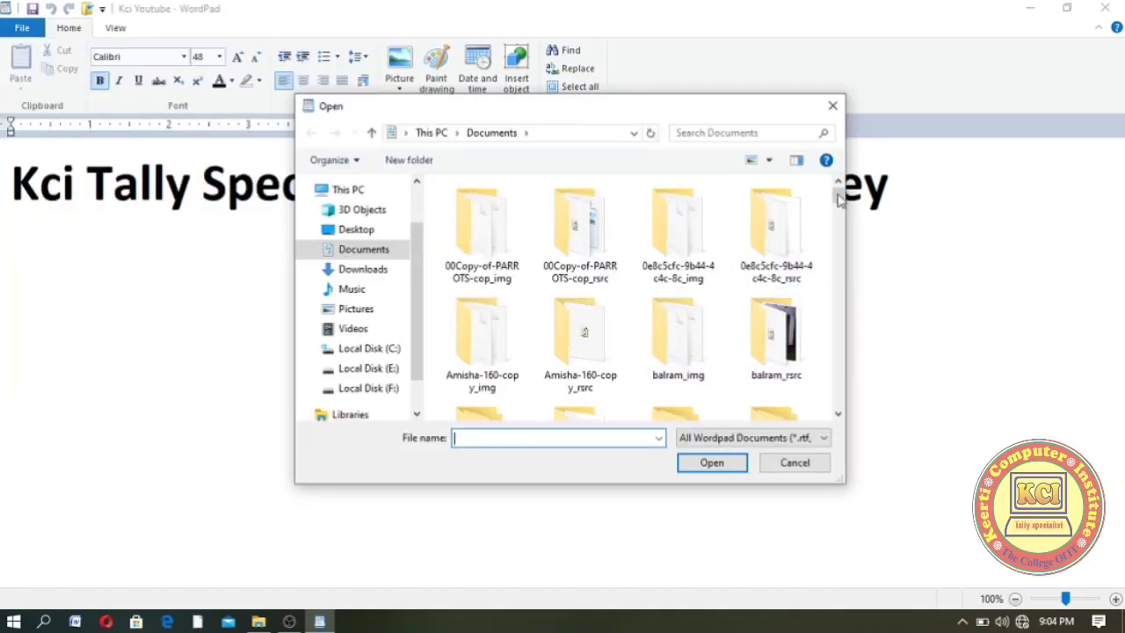
pyautogui.moveTo(840, 201); pyautogui.dragTo(846, 302)
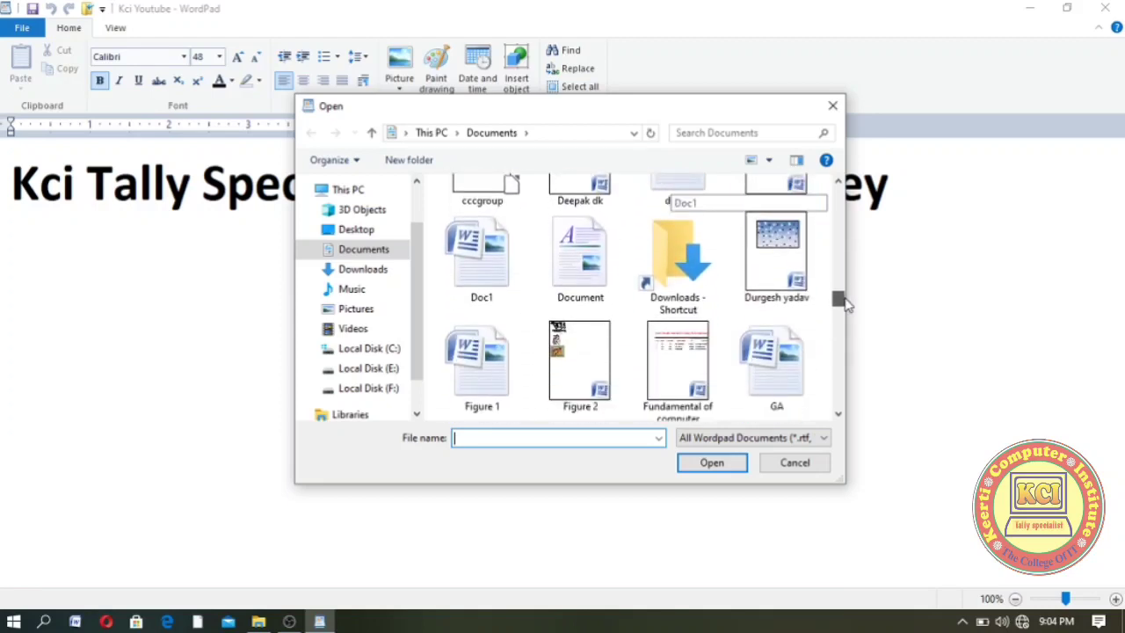
pyautogui.moveTo(846, 303); pyautogui.dragTo(846, 303)
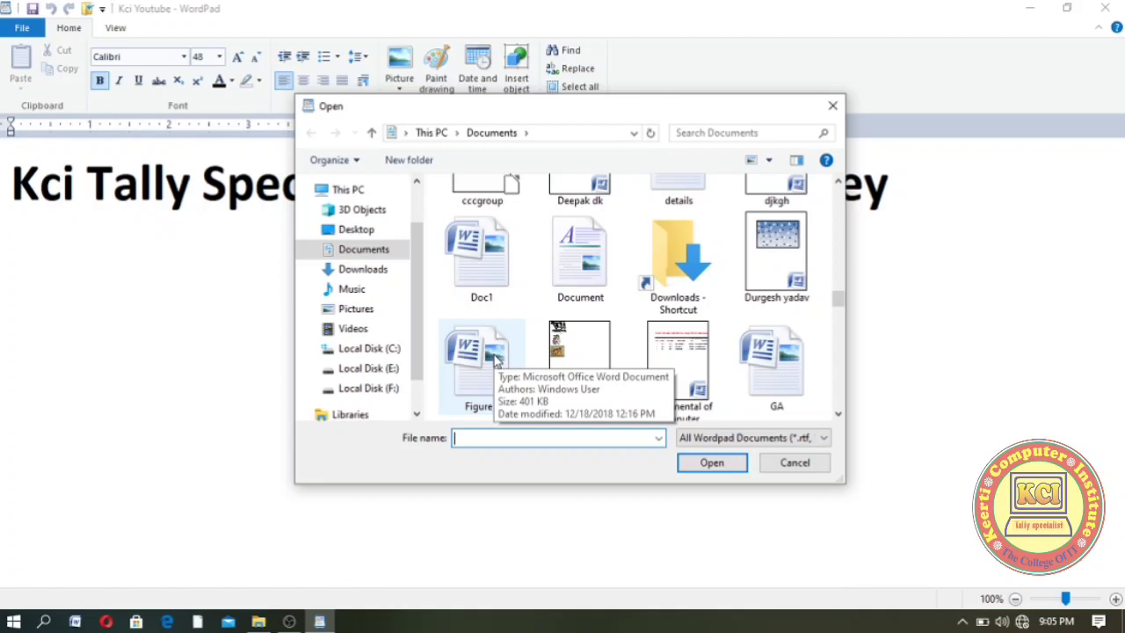
pyautogui.click(807, 463)
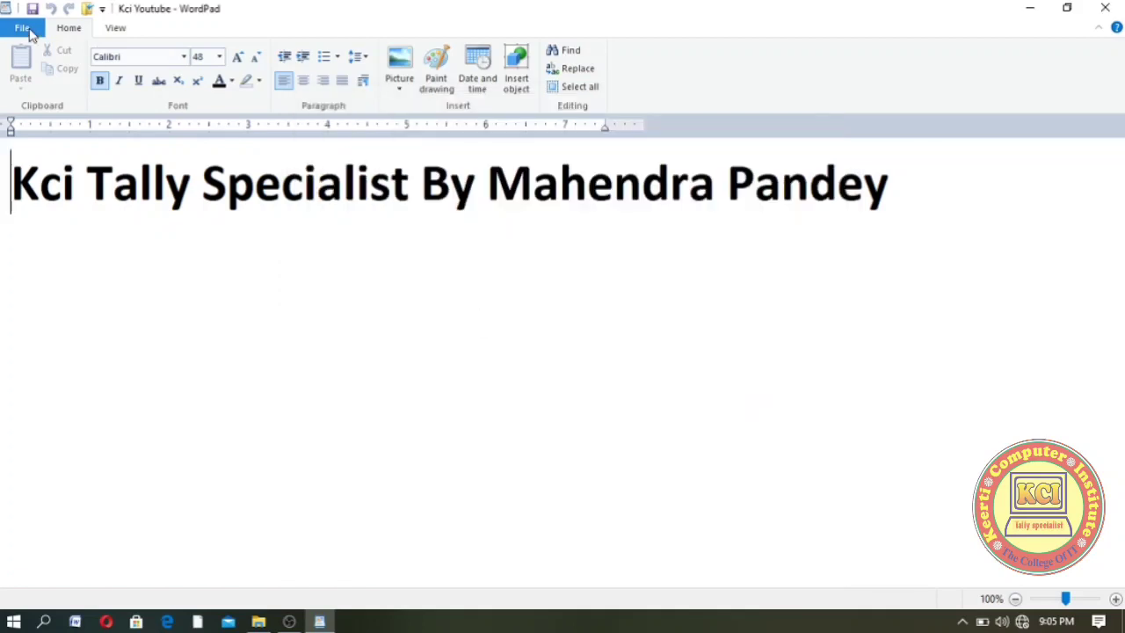
# Step: Save the open "Kci Youtube" document twice under its existing name
pyautogui.click(27, 30)
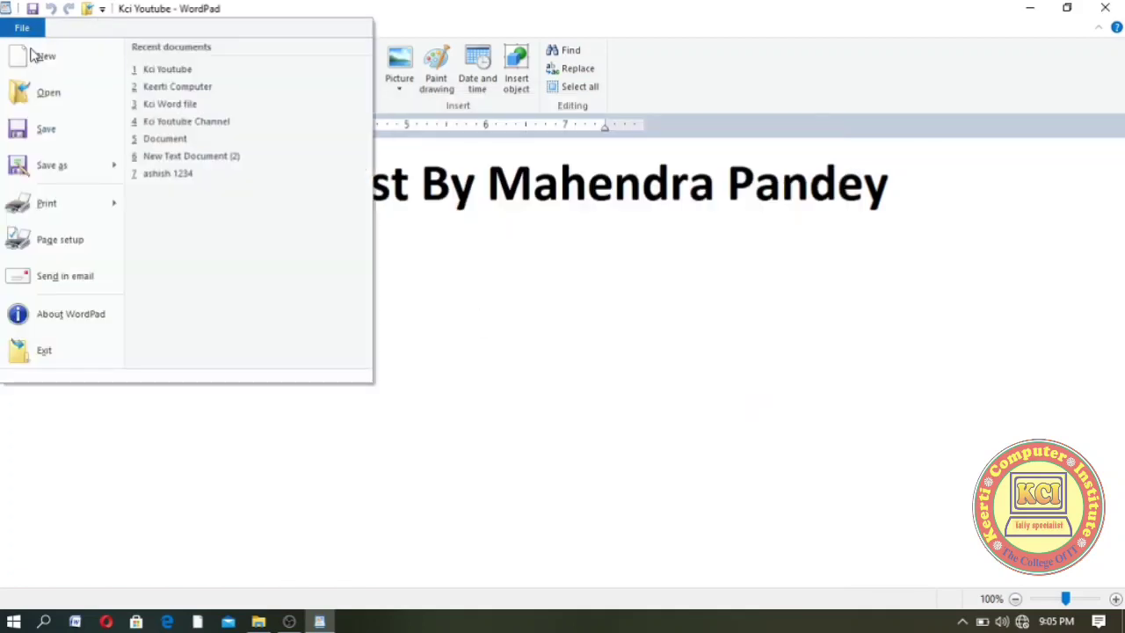
pyautogui.click(46, 132)
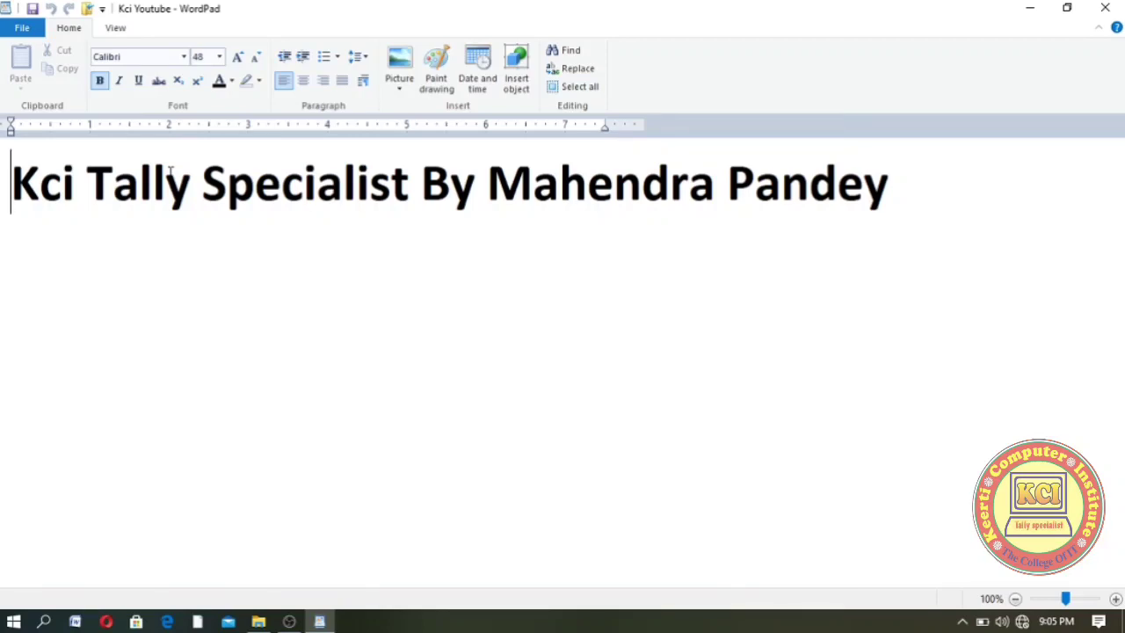
pyautogui.click(22, 28)
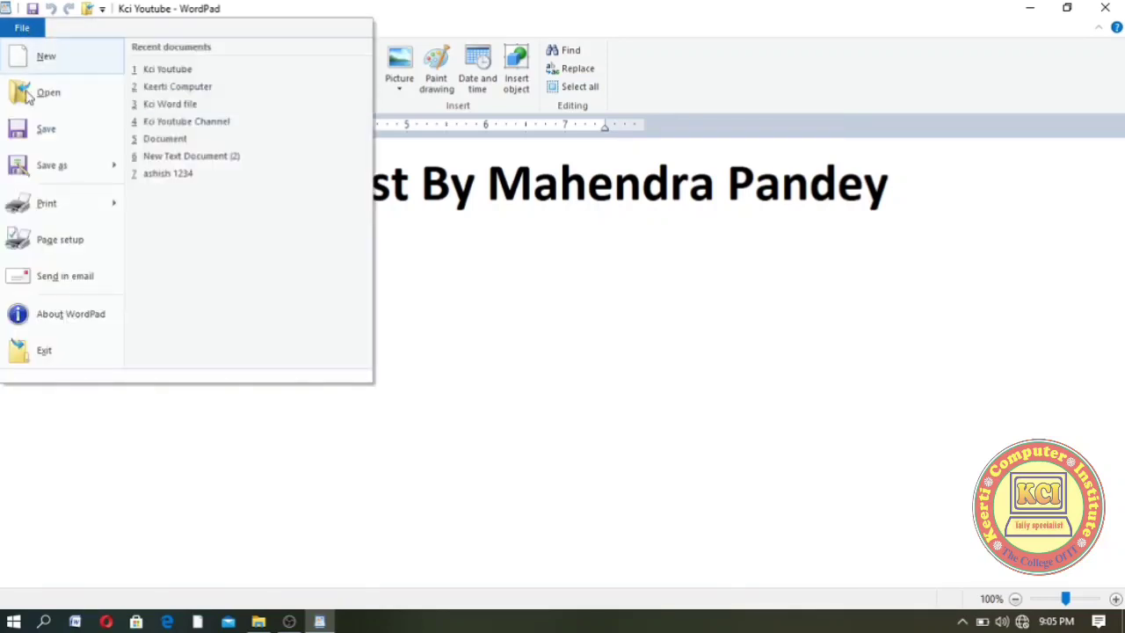
pyautogui.click(45, 135)
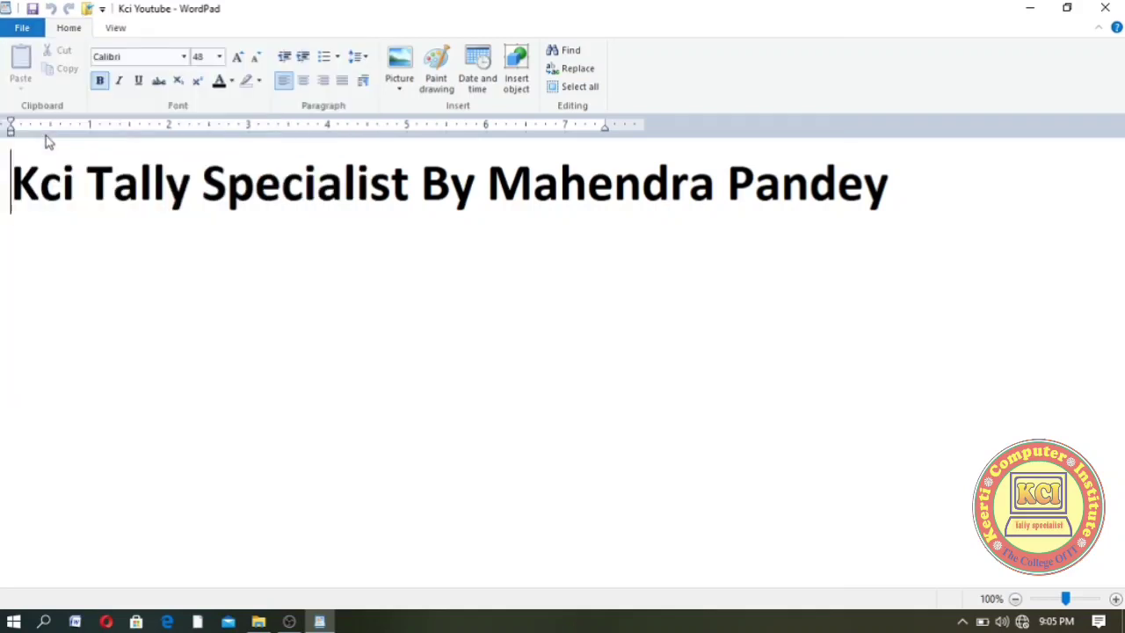
# Step: Save a copy of the document in the Documents folder as a plain text document named "Kci Text"
pyautogui.click(13, 30)
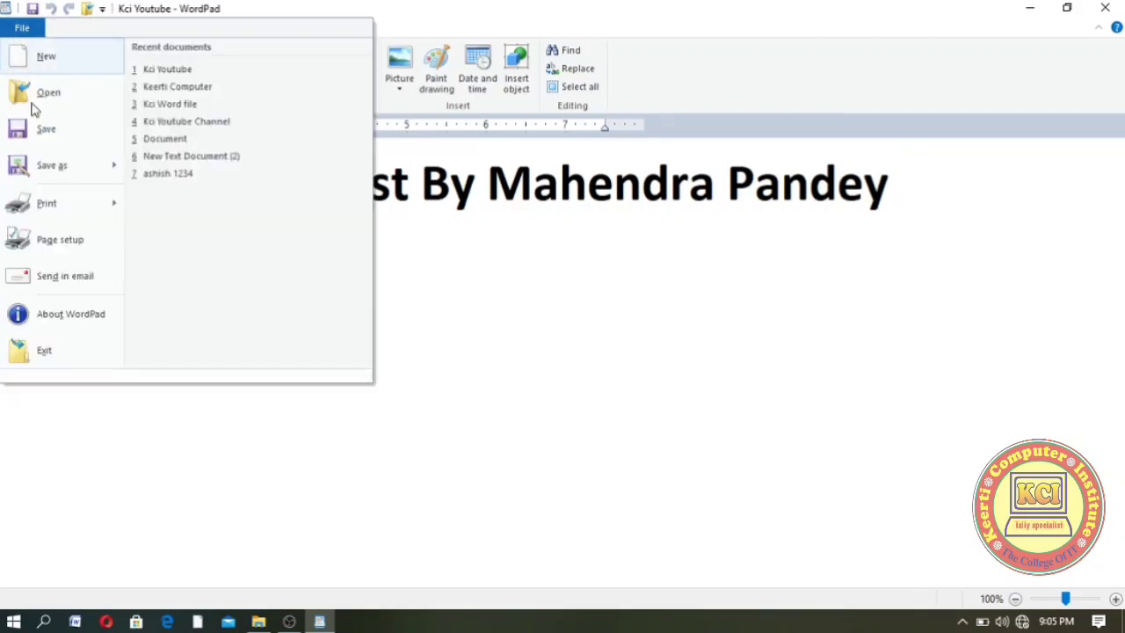
pyautogui.moveTo(71, 168)
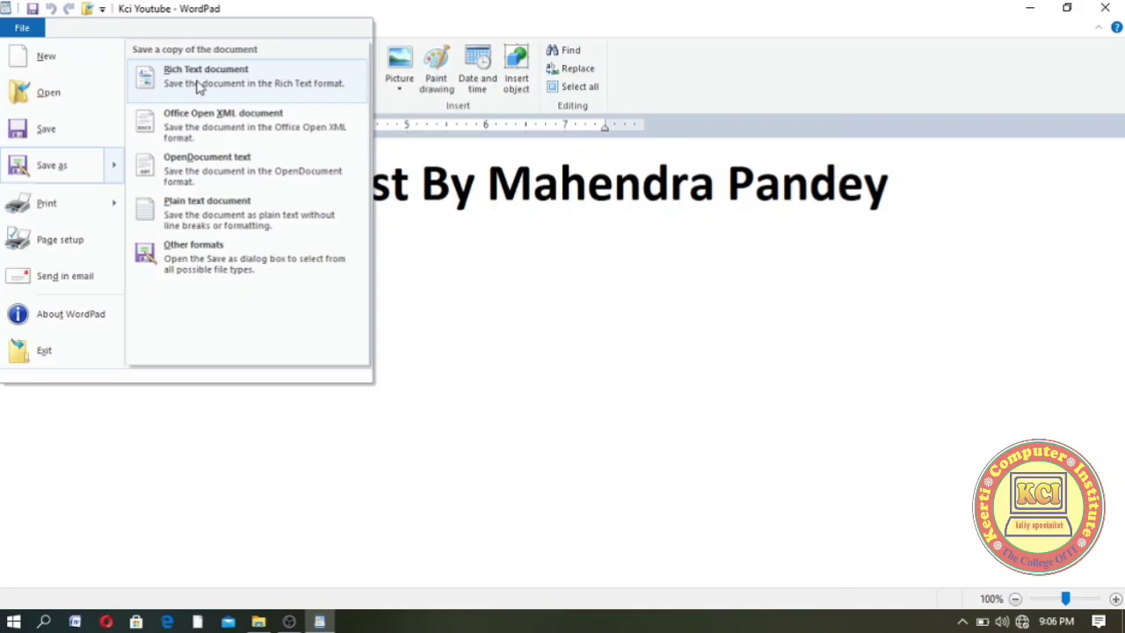
pyautogui.click(200, 218)
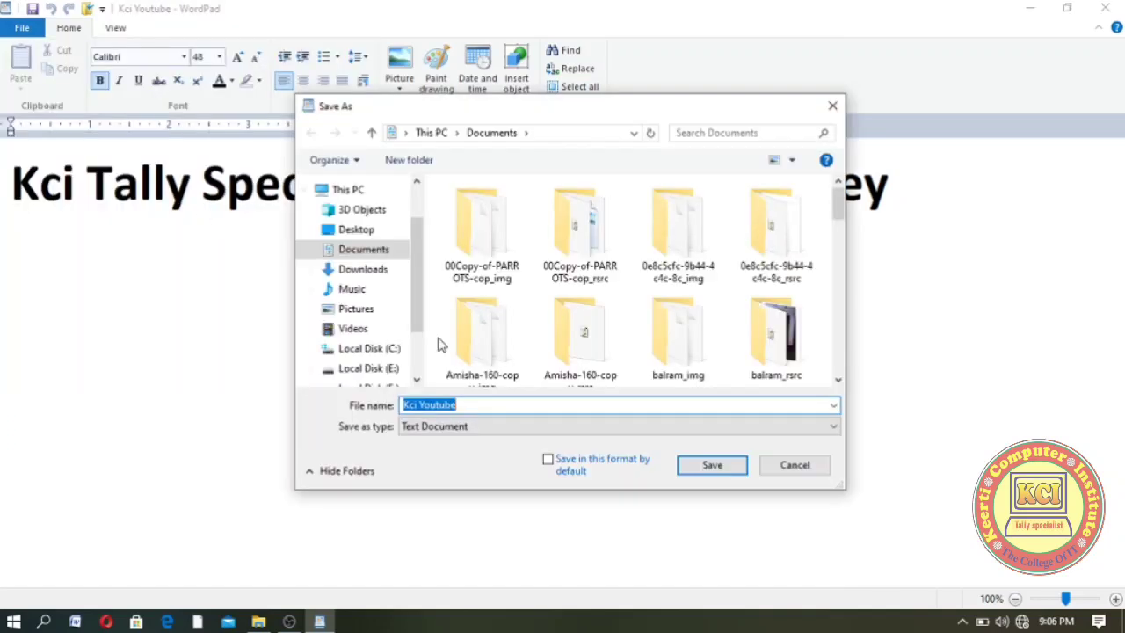
pyautogui.click(457, 405)
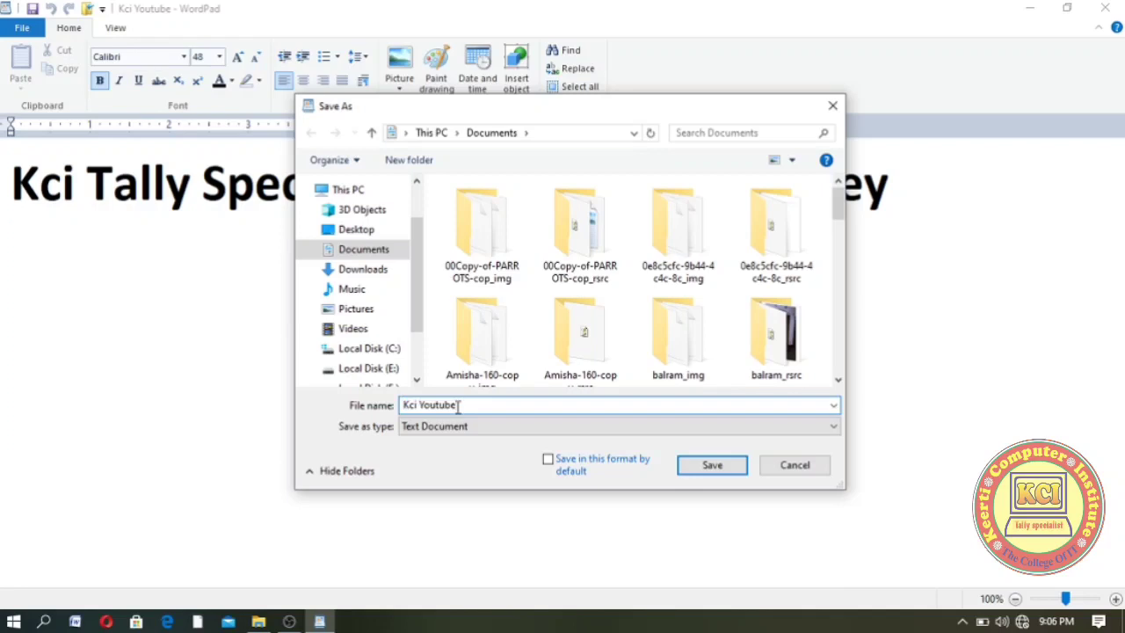
pyautogui.press('Left')
pyautogui.press('Left')
pyautogui.press('Left')
pyautogui.press('Left')
pyautogui.press('Left')
pyautogui.press('Left')
pyautogui.press('Left')
pyautogui.press('BackSpace')
pyautogui.press('BackSpace')
pyautogui.press('BackSpace')
pyautogui.press('BackSpace')
pyautogui.press('BackSpace')
pyautogui.press('BackSpace')
pyautogui.press('BackSpace')
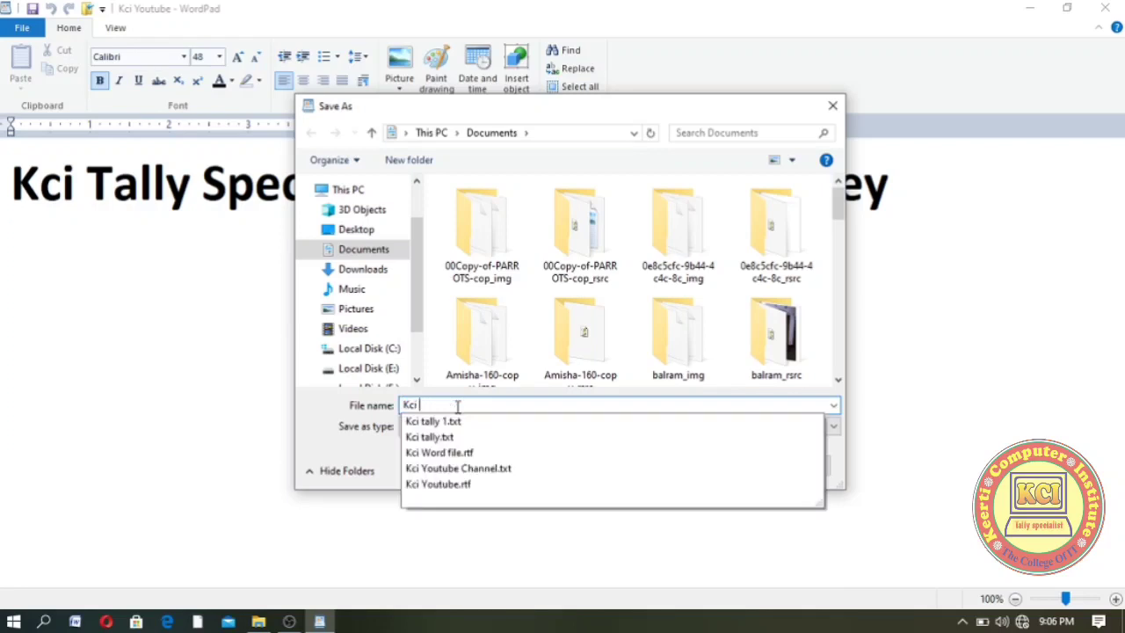
pyautogui.write('Tex')
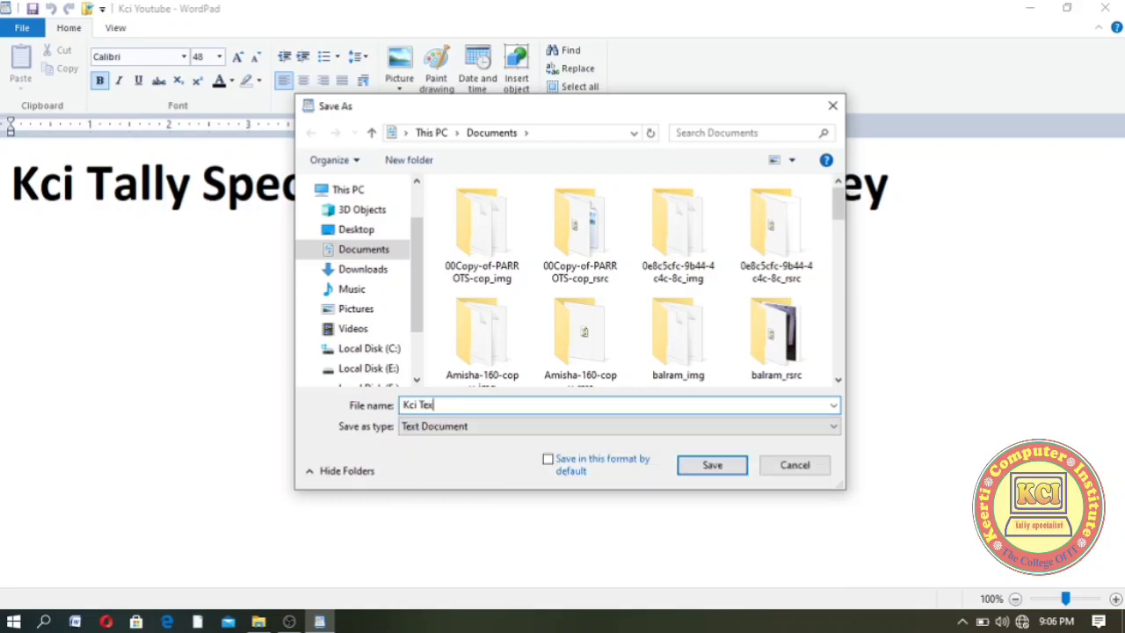
pyautogui.write('t')
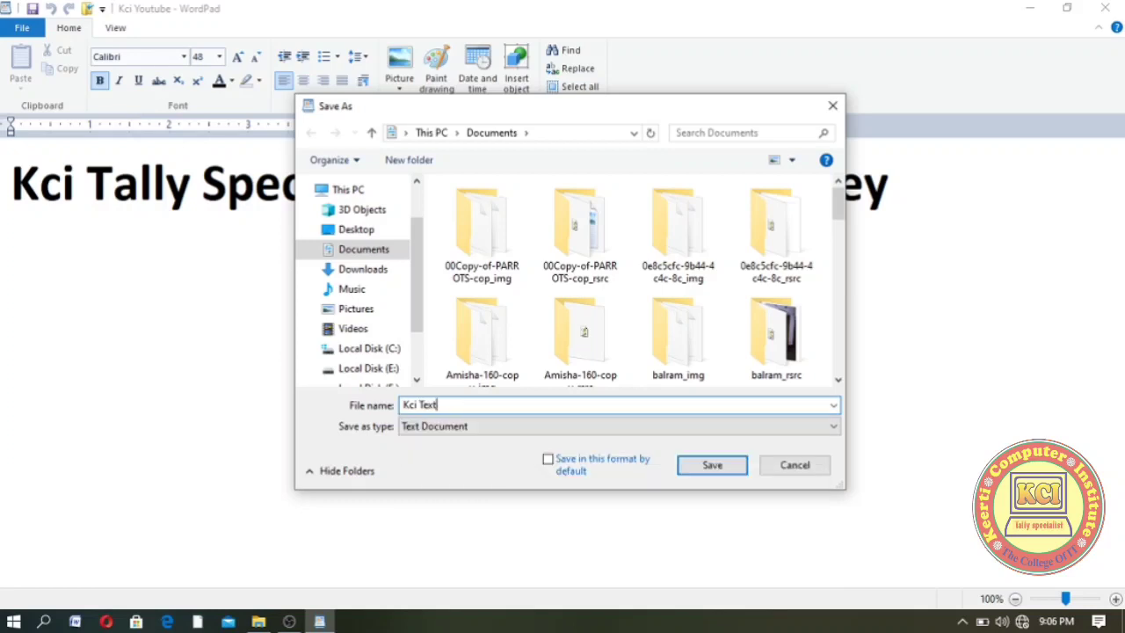
pyautogui.click(710, 467)
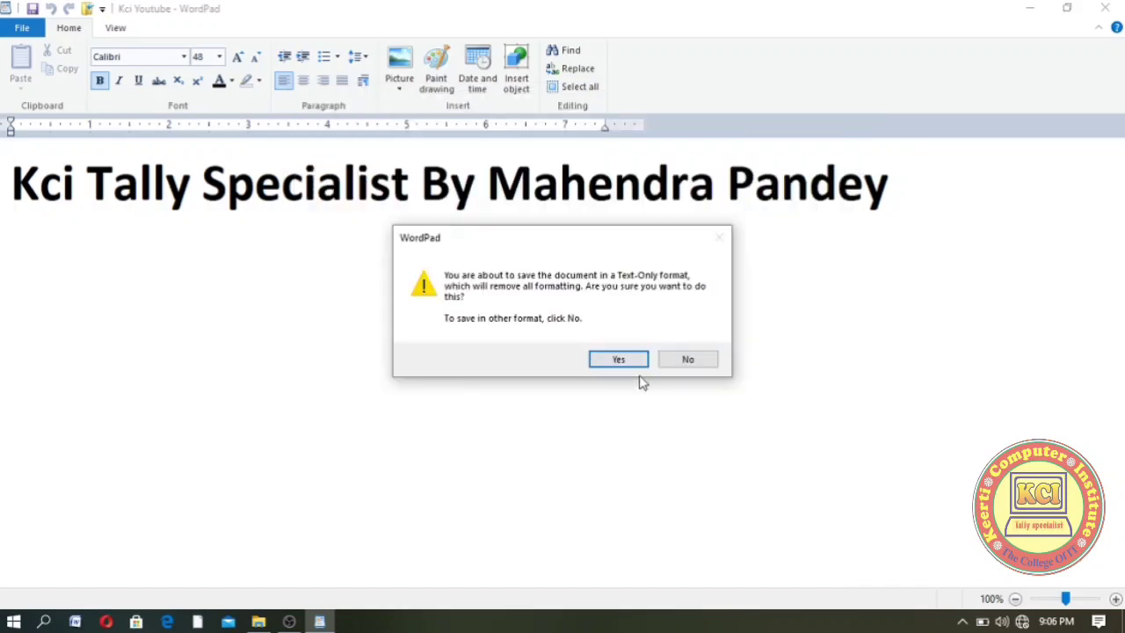